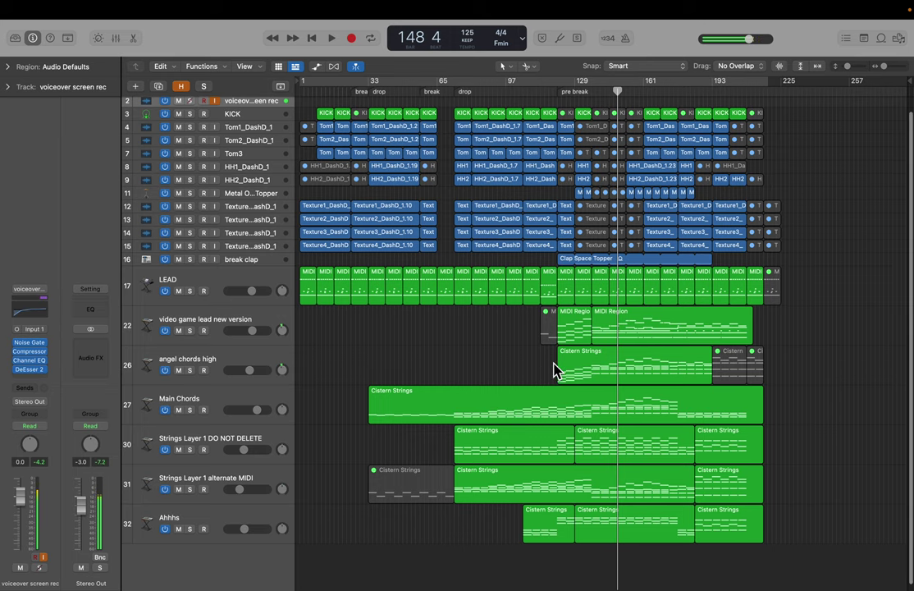
Select the LEAD track (track 17) together with all 28 of its regions
{"action": "scroll", "coordinate": [555, 371], "scroll_direction": "up", "scroll_amount": 1}
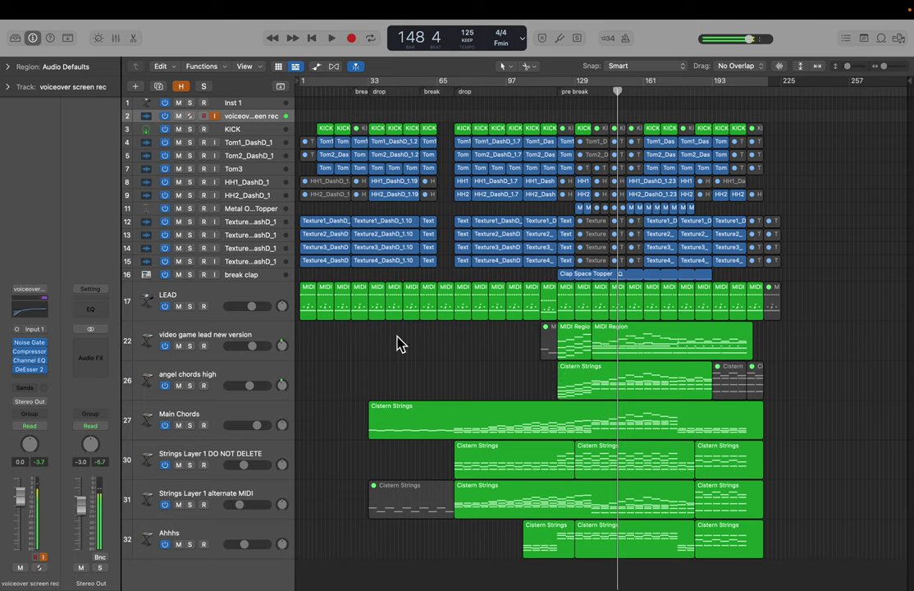
{"action": "left_click", "coordinate": [208, 297]}
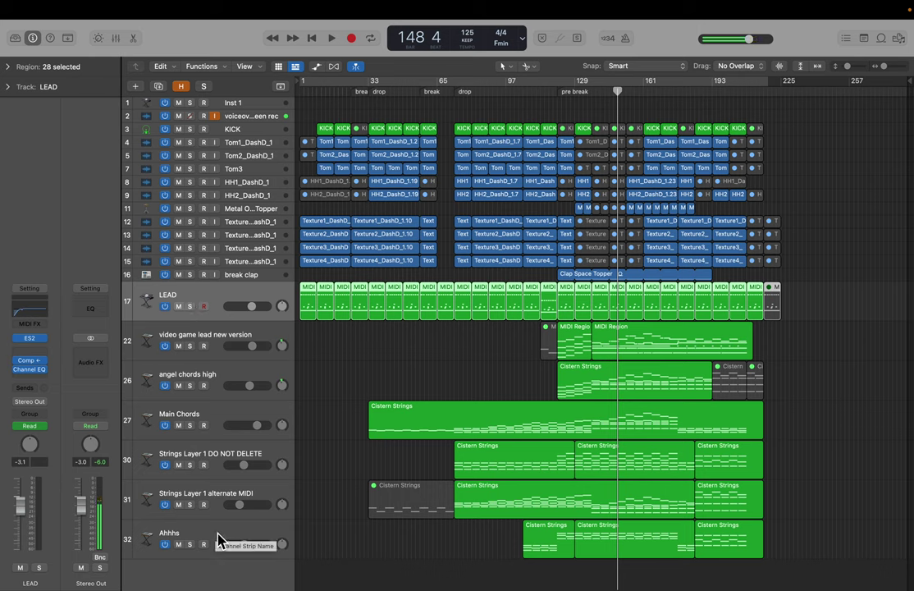
Solo tracks 17–32, play them from bar 128, then stop and clear the solo
{"action": "left_click", "coordinate": [190, 543]}
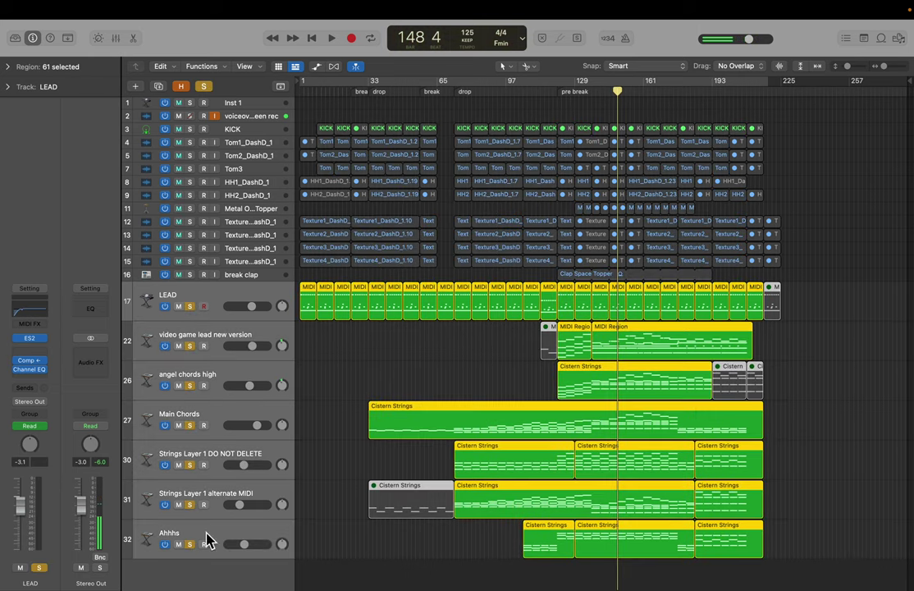
{"action": "left_click", "coordinate": [571, 87]}
{"action": "key", "text": "space"}
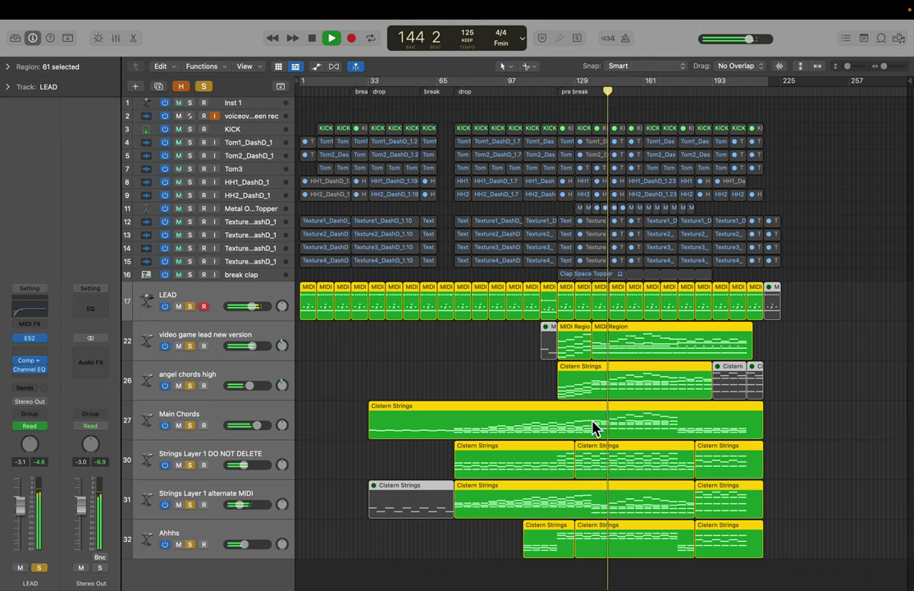
{"action": "key", "text": "space"}
{"action": "left_click", "coordinate": [209, 88]}
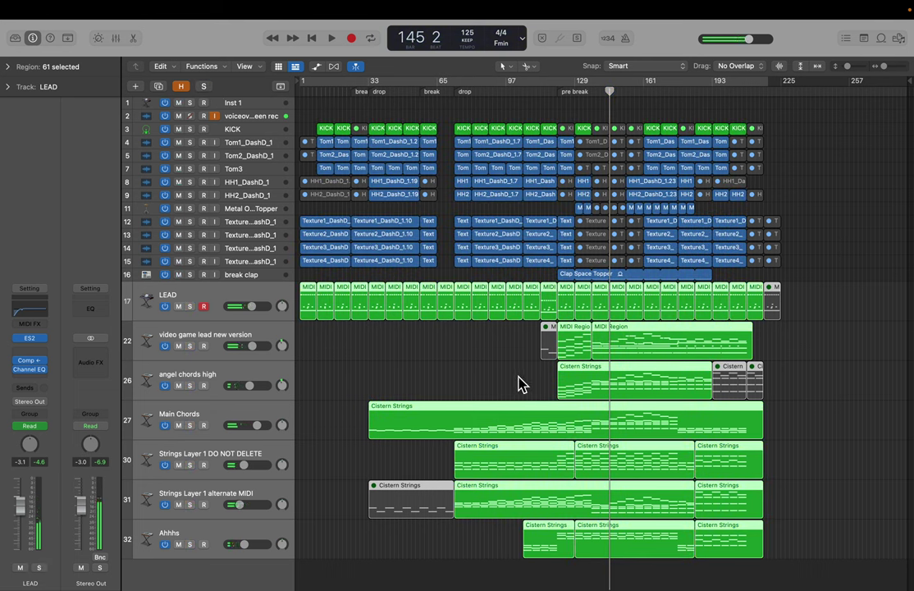
Deselect every region in the arrangement's tracks area
{"action": "left_click", "coordinate": [517, 381]}
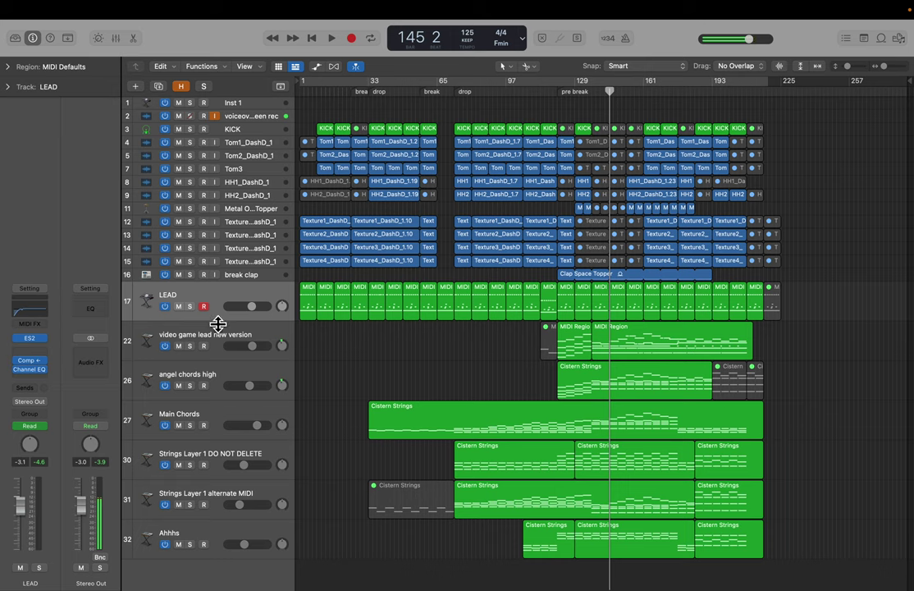
Solo LEAD, audition it from the drop at bar 74, and check its ES2 synth
{"action": "left_click", "coordinate": [191, 308]}
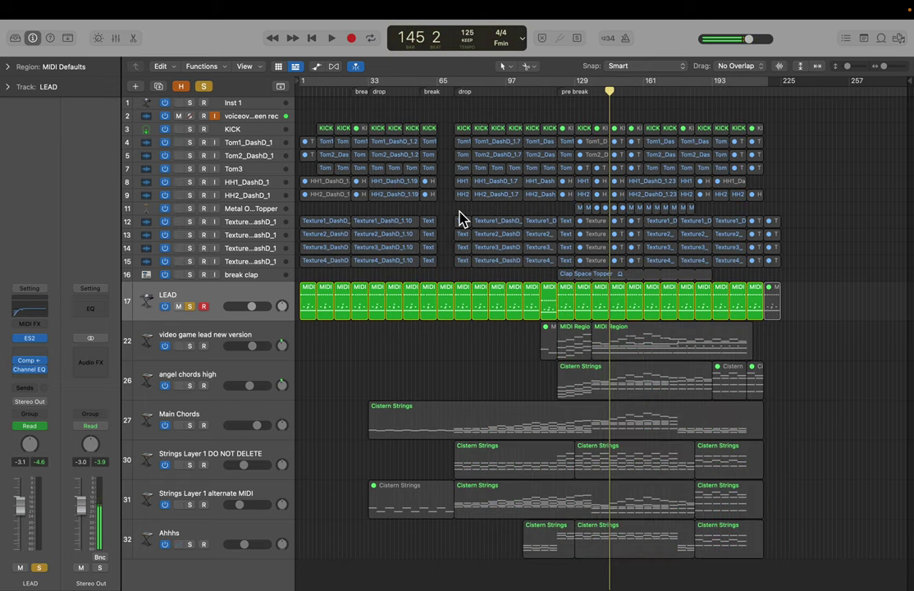
{"action": "left_click", "coordinate": [455, 93]}
{"action": "key", "text": "space"}
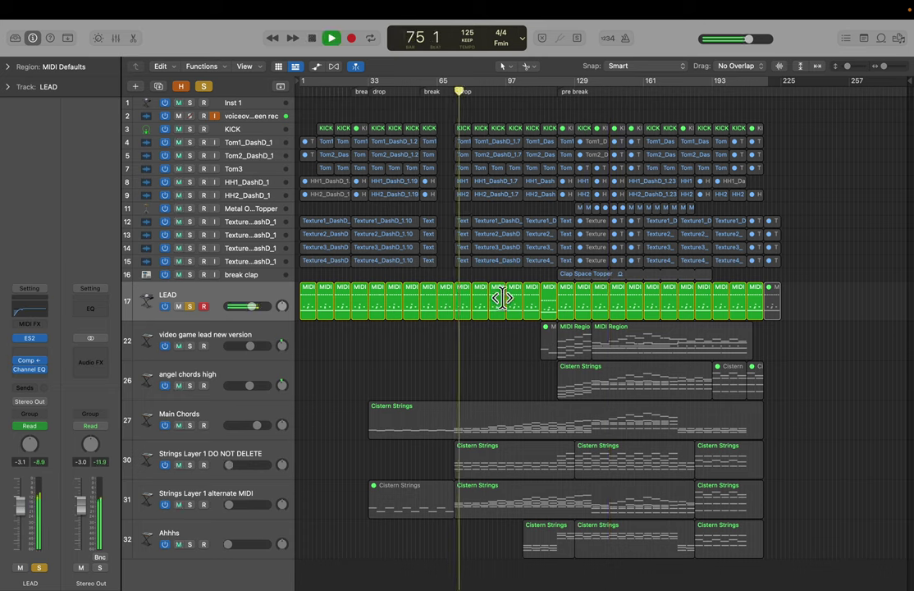
{"action": "left_click", "coordinate": [32, 338]}
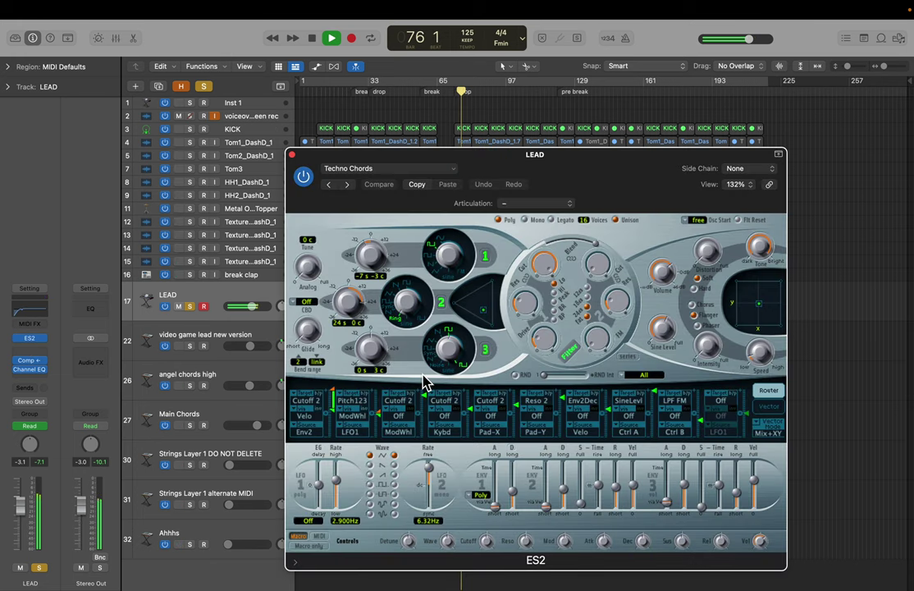
{"action": "key", "text": "space"}
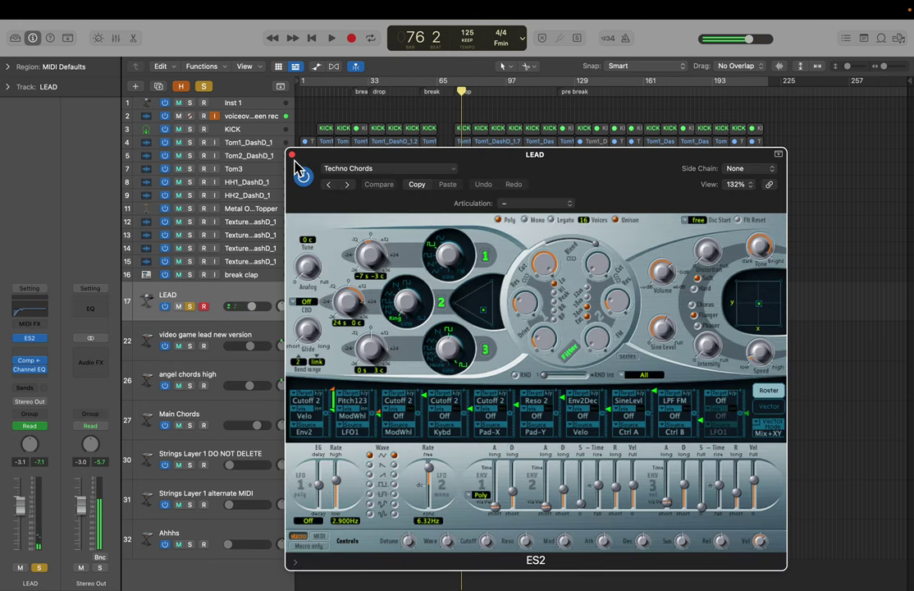
{"action": "left_click", "coordinate": [293, 156]}
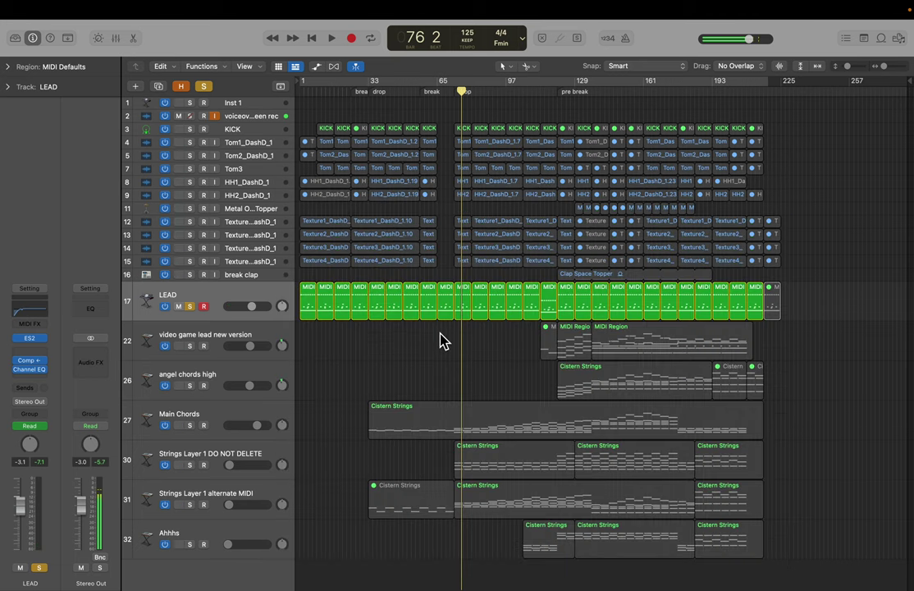
{"action": "left_click", "coordinate": [447, 313]}
{"action": "double_click", "coordinate": [447, 313]}
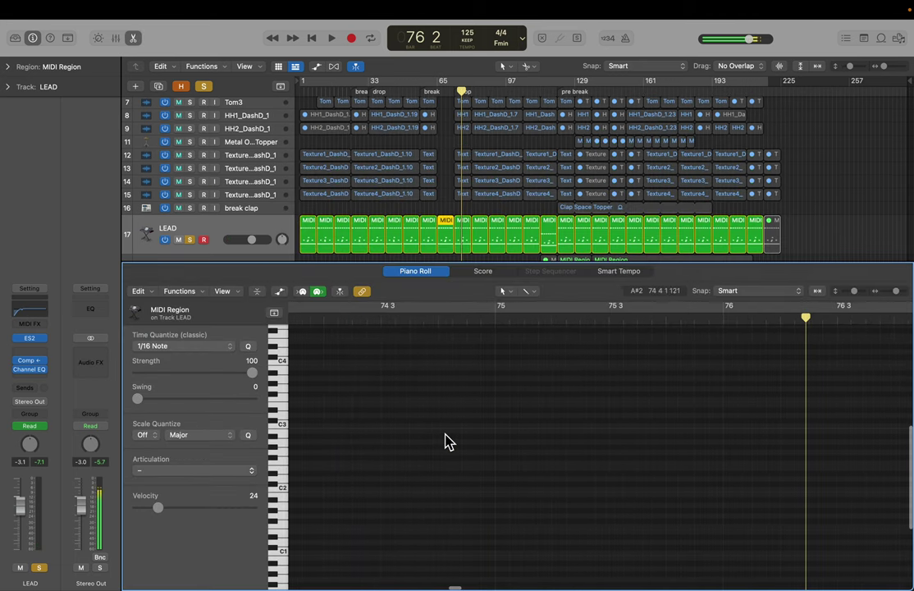
{"action": "scroll", "coordinate": [445, 434], "scroll_direction": "left", "scroll_amount": 2}
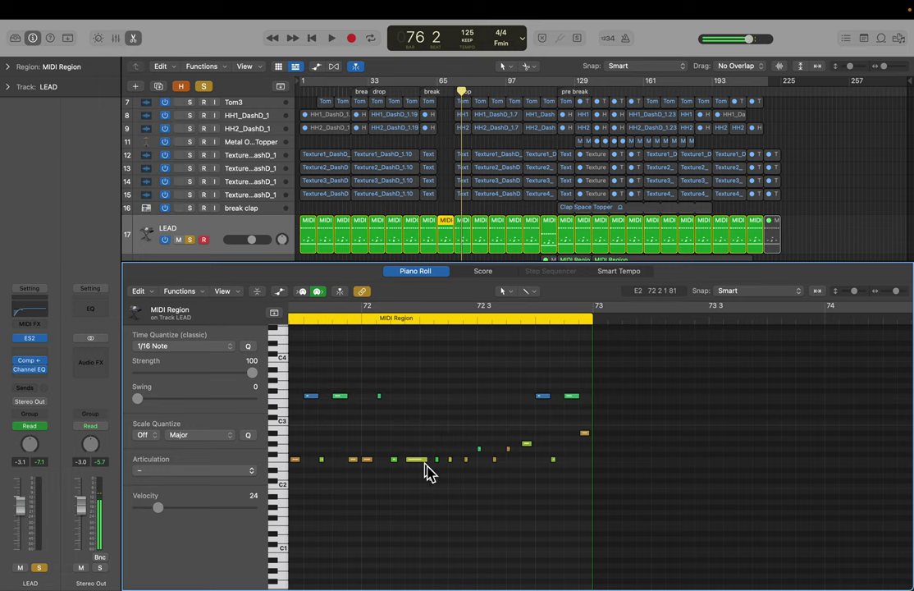
{"action": "scroll", "coordinate": [427, 474], "scroll_direction": "down", "scroll_amount": 5}
{"action": "scroll", "coordinate": [433, 480], "scroll_direction": "left", "scroll_amount": 2}
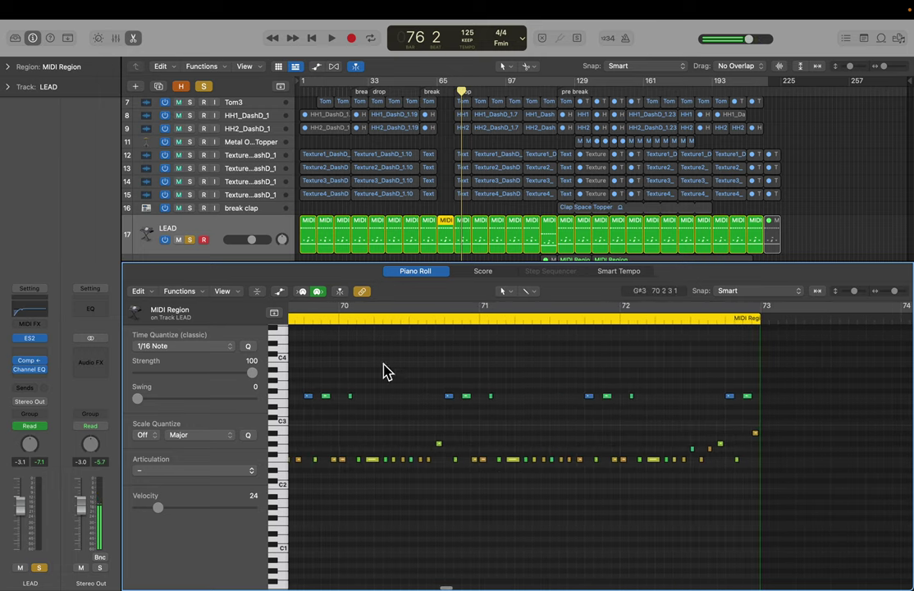
{"action": "scroll", "coordinate": [424, 491], "scroll_direction": "down", "scroll_amount": 1}
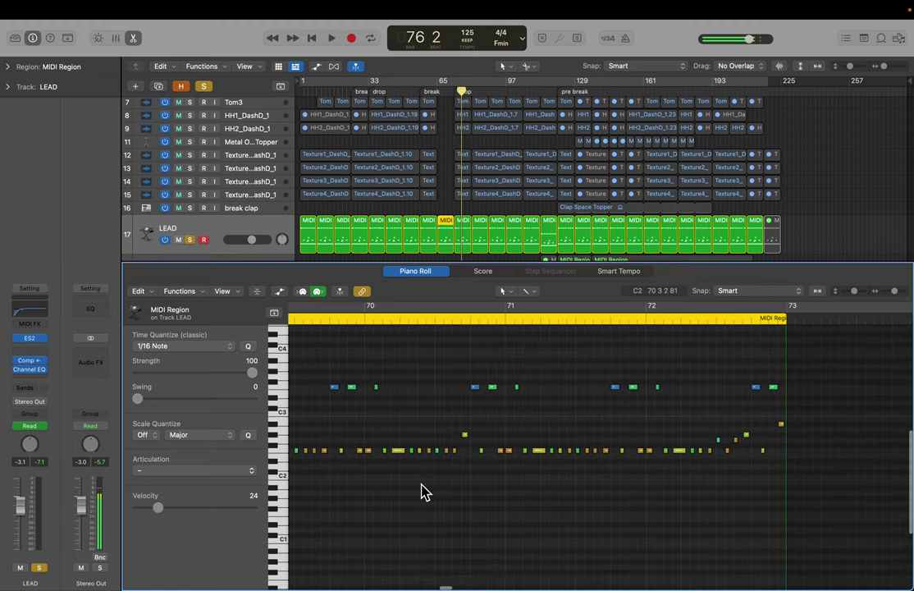
{"action": "scroll", "coordinate": [382, 443], "scroll_direction": "left", "scroll_amount": 3}
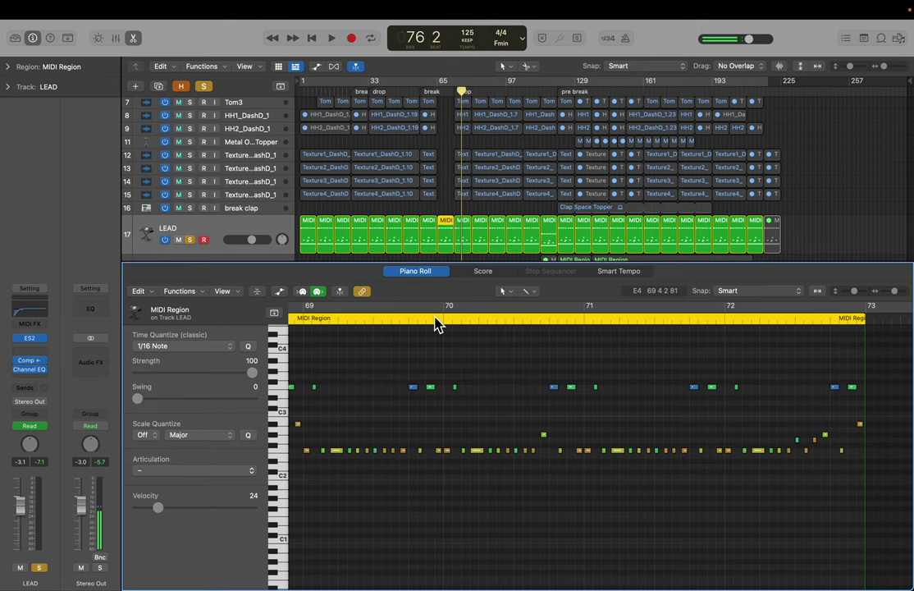
{"action": "key", "text": "e"}
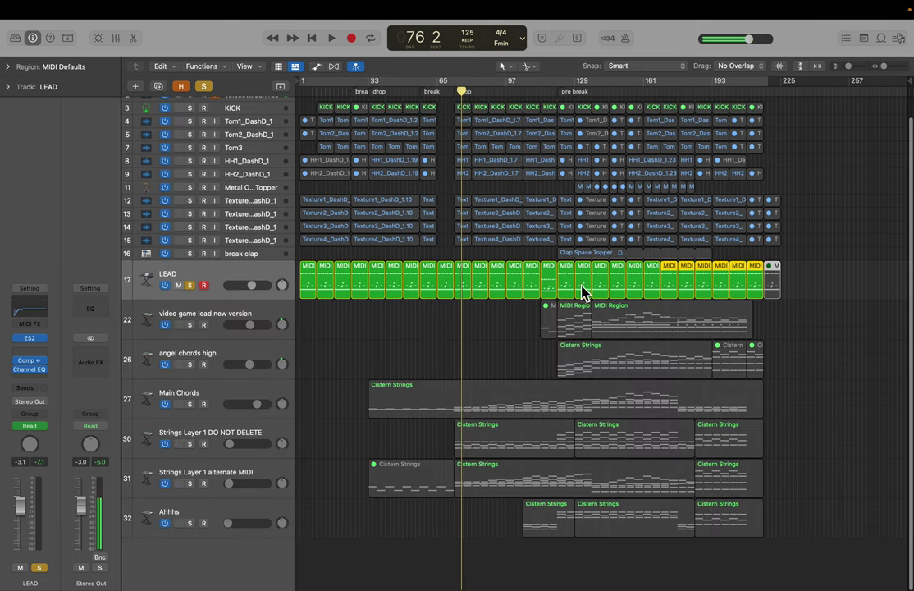
Deselect the LEAD regions, unsolo LEAD, and select the break clap track
{"action": "left_click", "coordinate": [456, 349]}
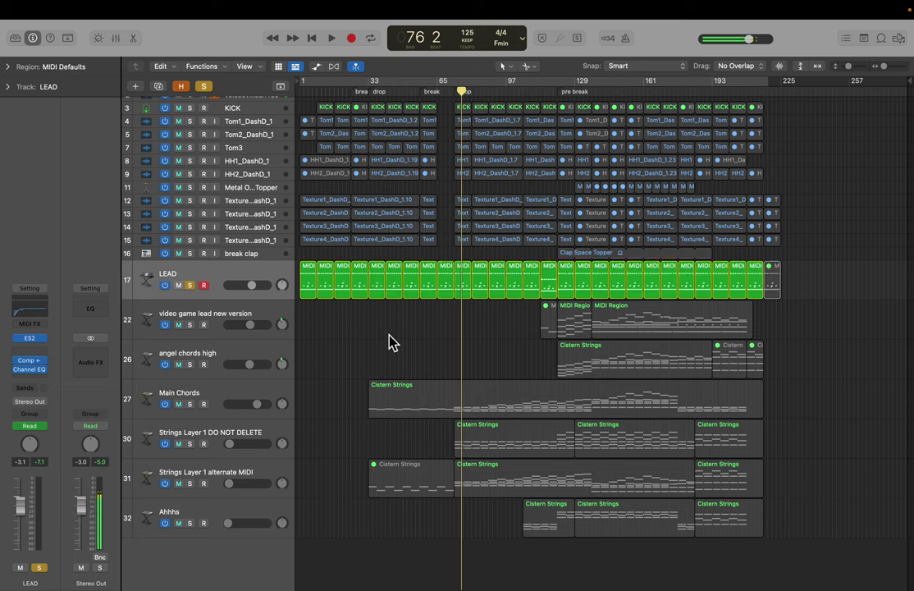
{"action": "left_click", "coordinate": [194, 284]}
{"action": "left_click", "coordinate": [242, 257]}
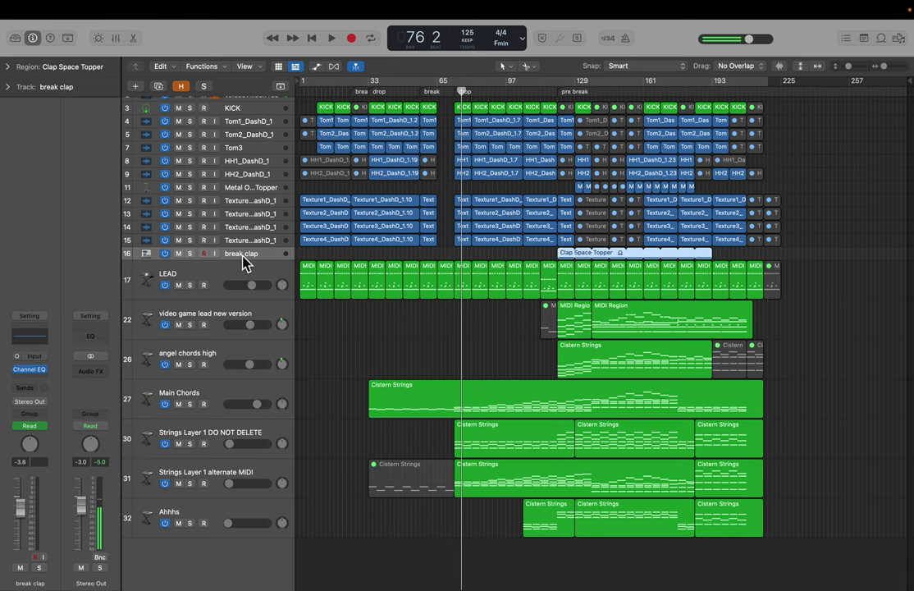
{"action": "scroll", "coordinate": [226, 168], "scroll_direction": "up", "scroll_amount": 2}
Solo the drum and texture tracks, play them with LEAD added, then clear all soloing
{"action": "key", "text": "super+a"}
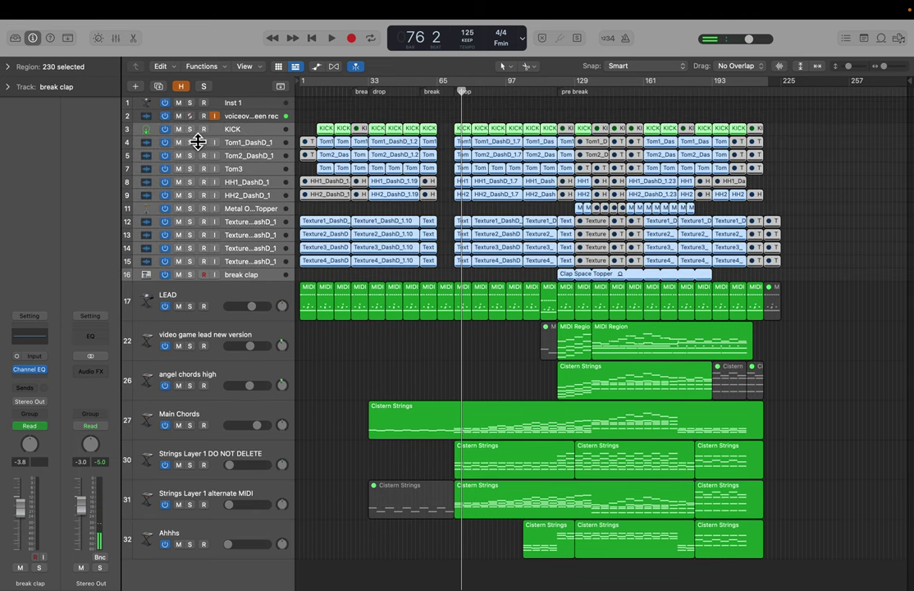
{"action": "key", "text": "ctrl+s"}
{"action": "key", "text": "space"}
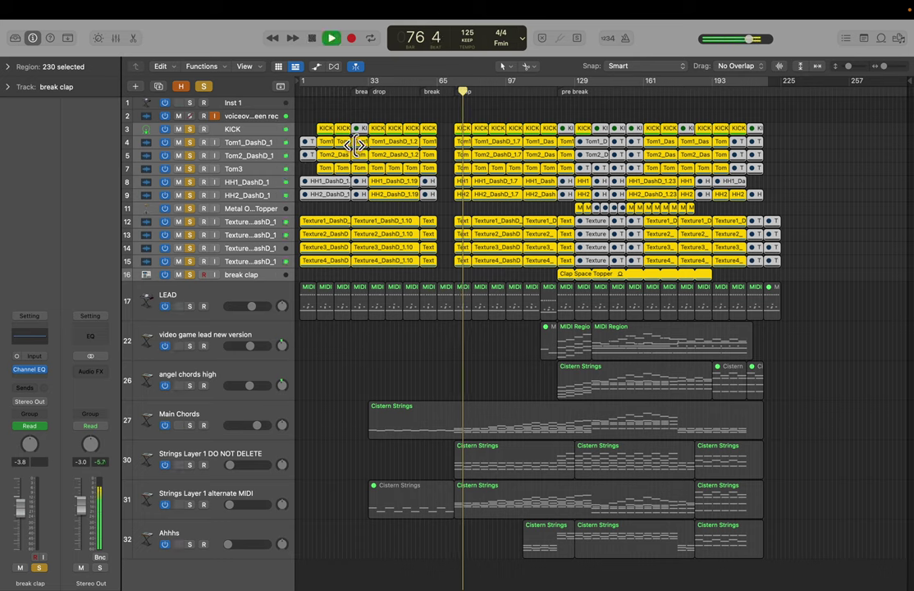
{"action": "left_click", "coordinate": [191, 306]}
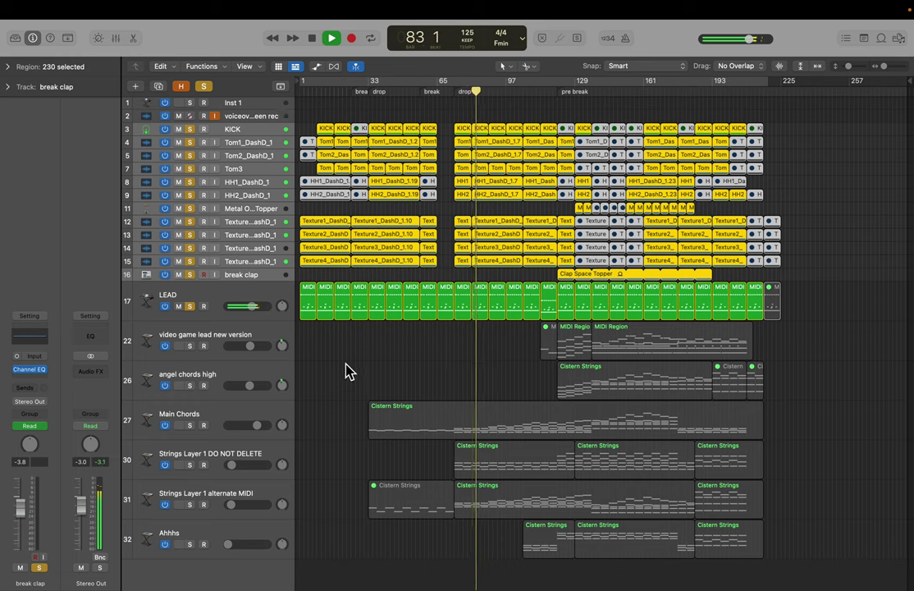
{"action": "key", "text": "space"}
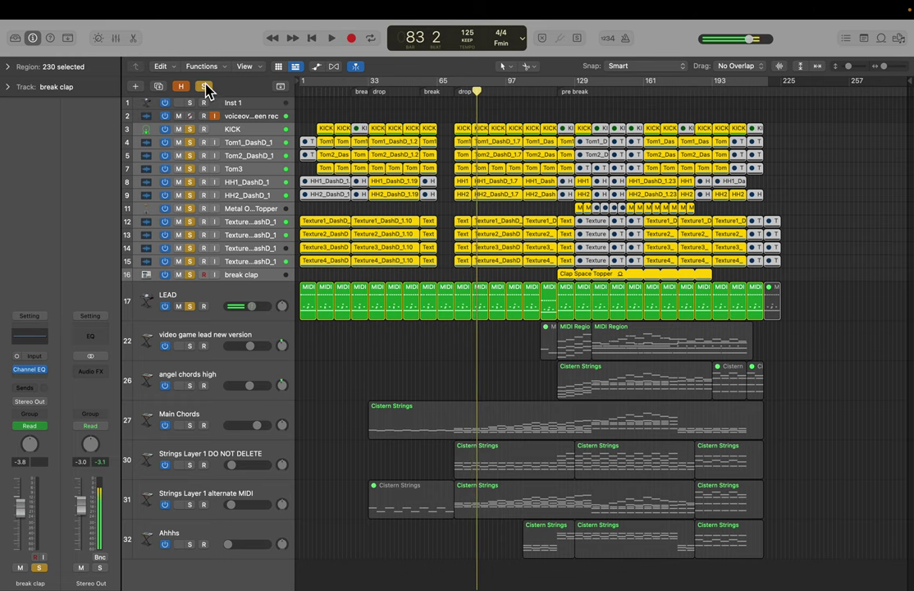
{"action": "left_click", "coordinate": [204, 87]}
{"action": "left_click", "coordinate": [486, 351]}
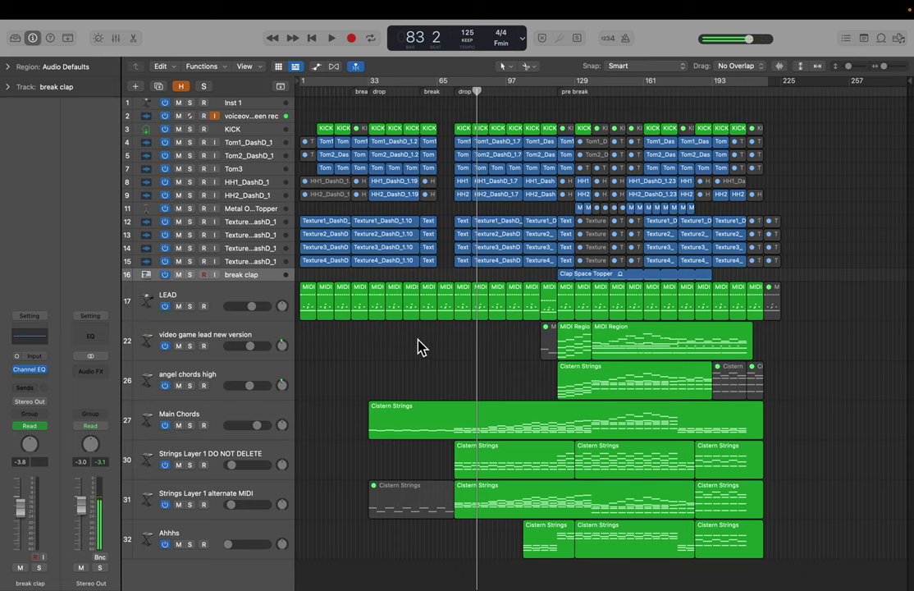
{"action": "left_click", "coordinate": [202, 304]}
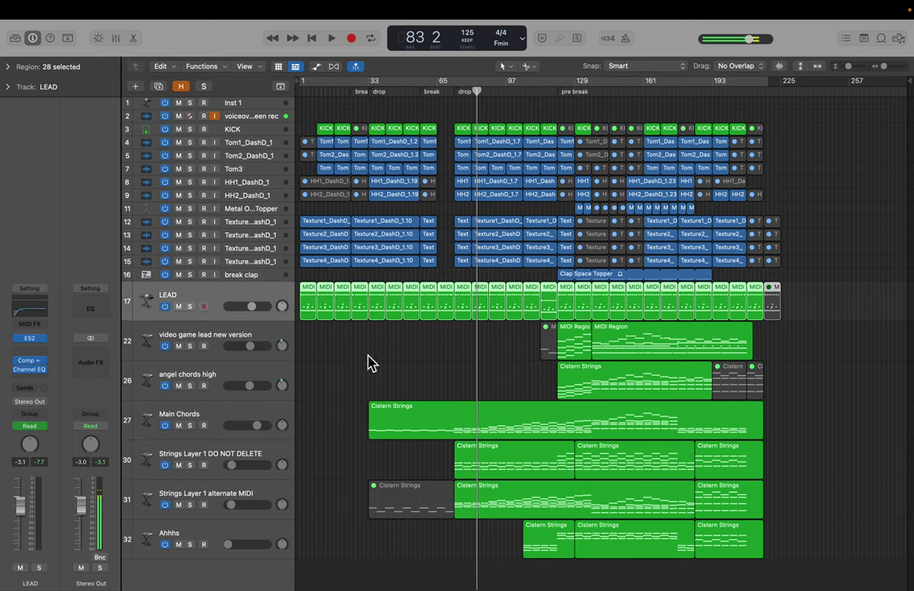
{"action": "left_click_drag", "start_coordinate": [765, 353], "coordinate": [328, 525]}
{"action": "left_click", "coordinate": [418, 364]}
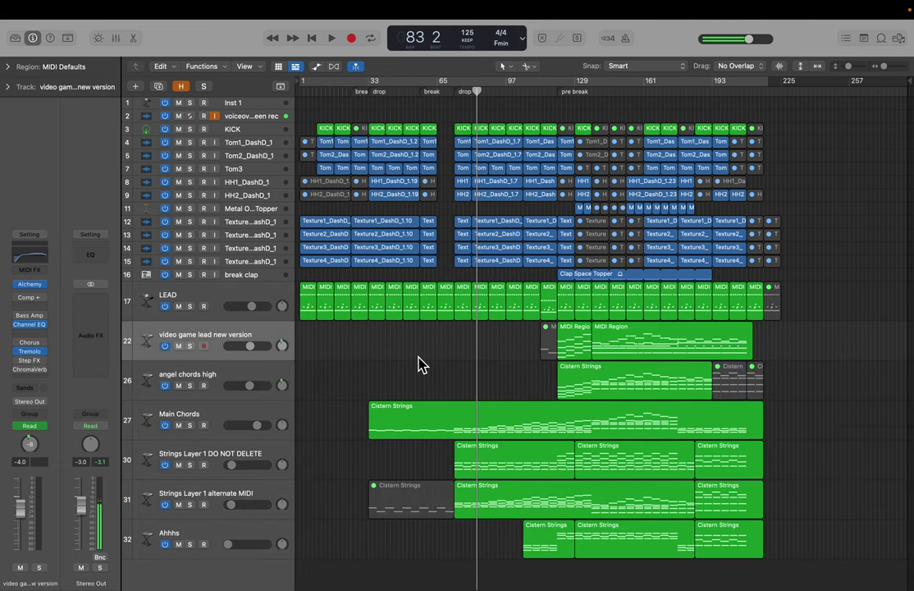
{"action": "left_click", "coordinate": [231, 302]}
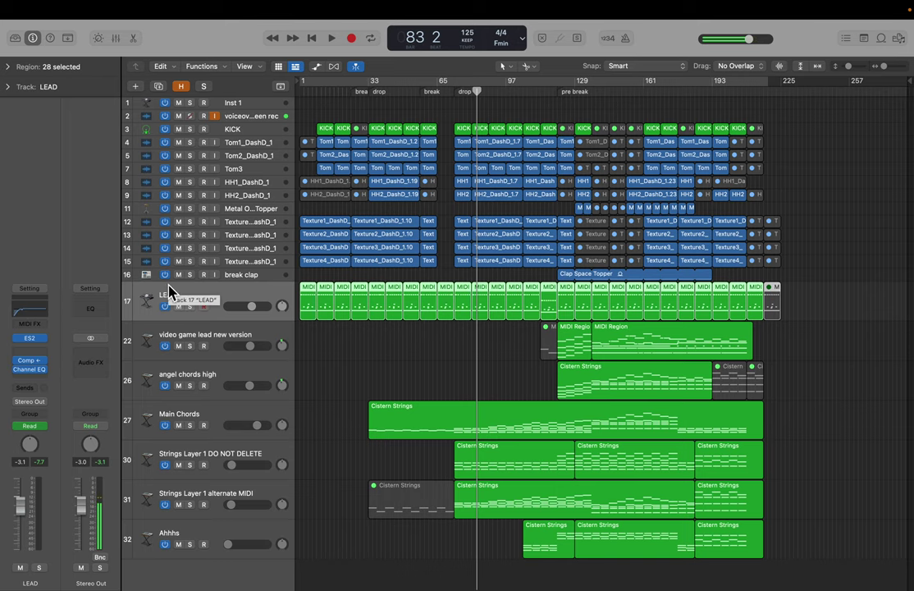
{"action": "key", "text": "a"}
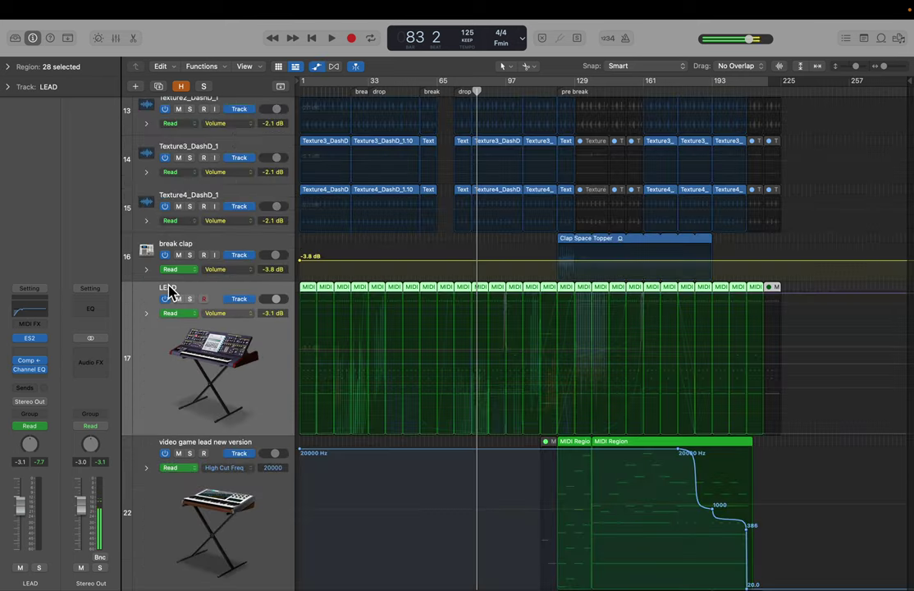
{"action": "left_click", "coordinate": [147, 313]}
{"action": "scroll", "coordinate": [314, 381], "scroll_direction": "down", "scroll_amount": 5}
{"action": "scroll", "coordinate": [312, 380], "scroll_direction": "down", "scroll_amount": 3}
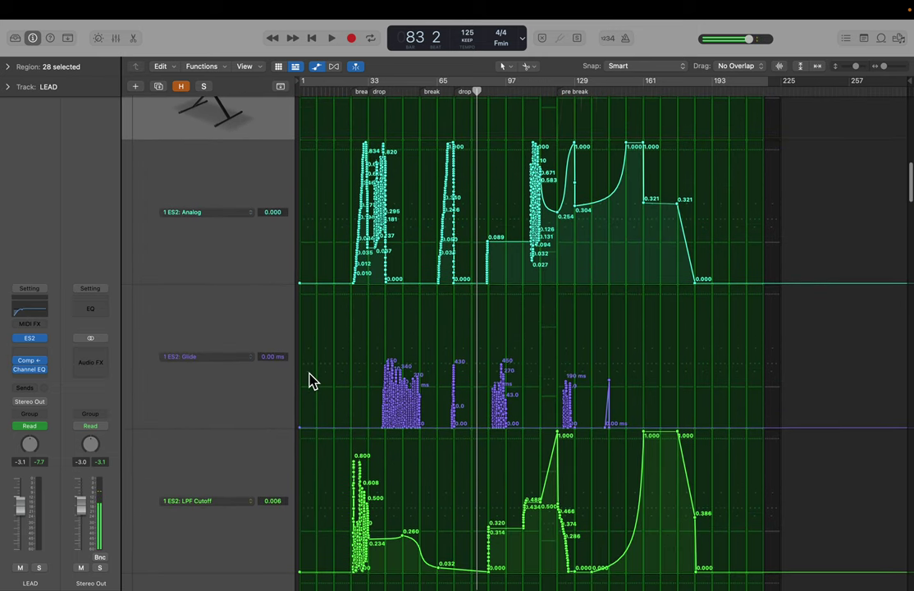
{"action": "scroll", "coordinate": [311, 379], "scroll_direction": "down", "scroll_amount": 1}
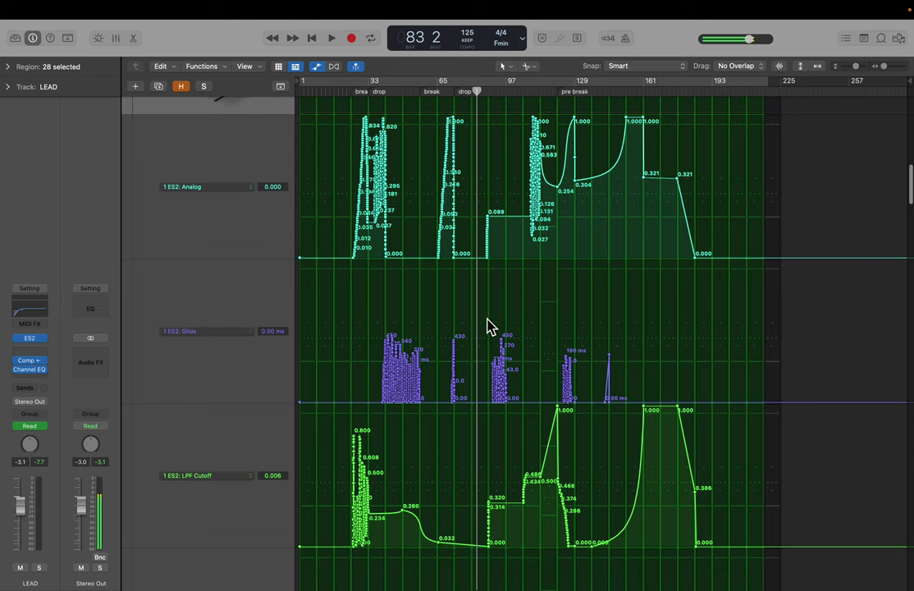
{"action": "scroll", "coordinate": [479, 382], "scroll_direction": "down", "scroll_amount": 2}
{"action": "scroll", "coordinate": [482, 344], "scroll_direction": "down", "scroll_amount": 6}
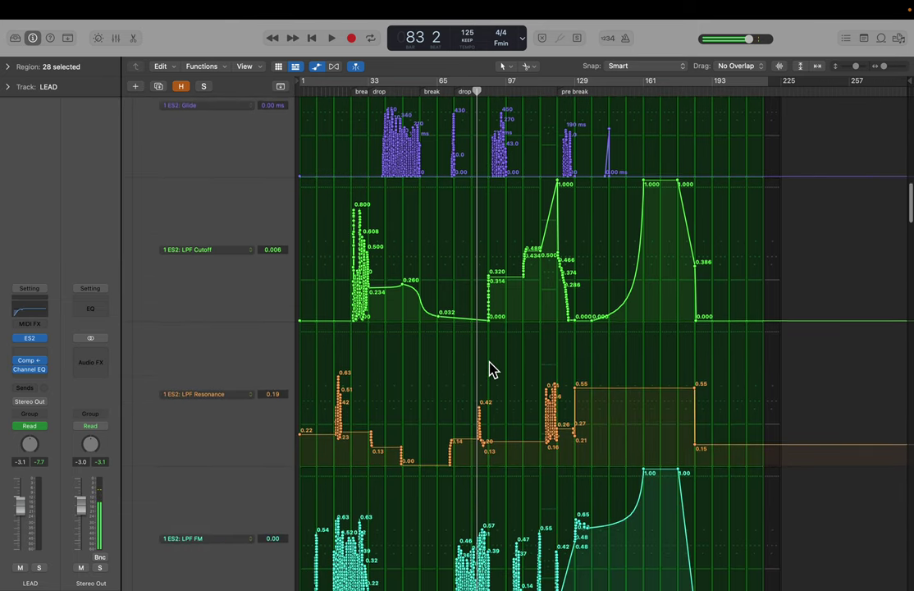
{"action": "scroll", "coordinate": [498, 347], "scroll_direction": "down", "scroll_amount": 10}
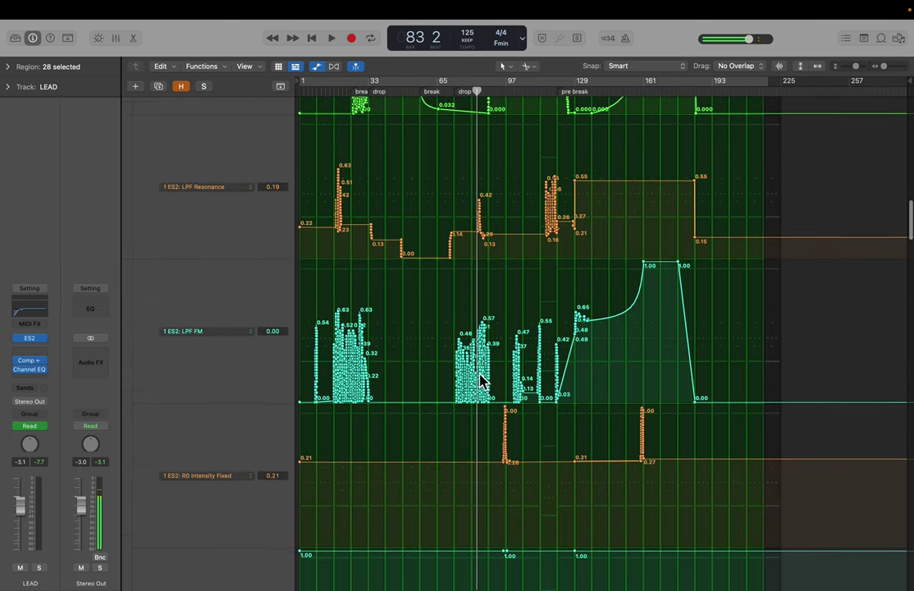
{"action": "scroll", "coordinate": [469, 410], "scroll_direction": "down", "scroll_amount": 20}
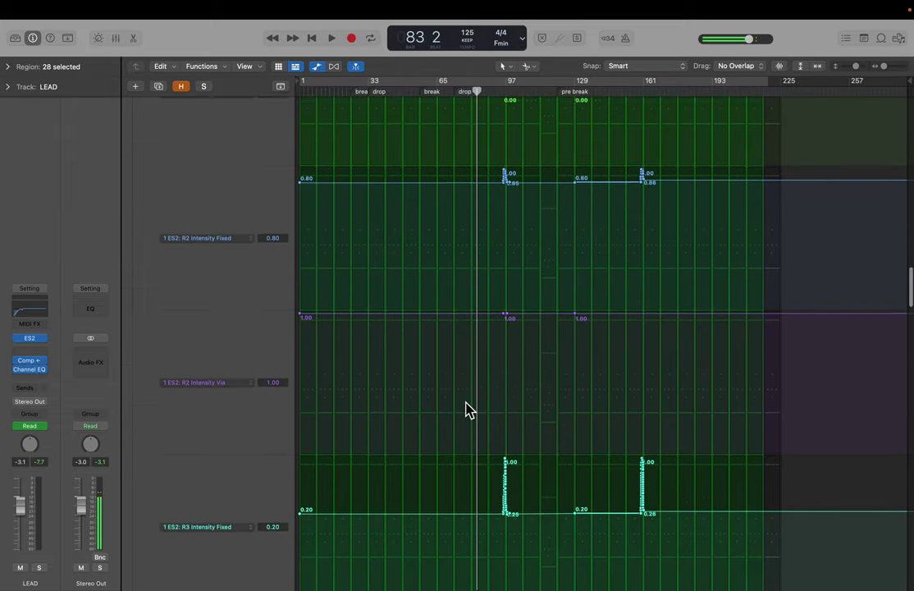
{"action": "key", "text": "a"}
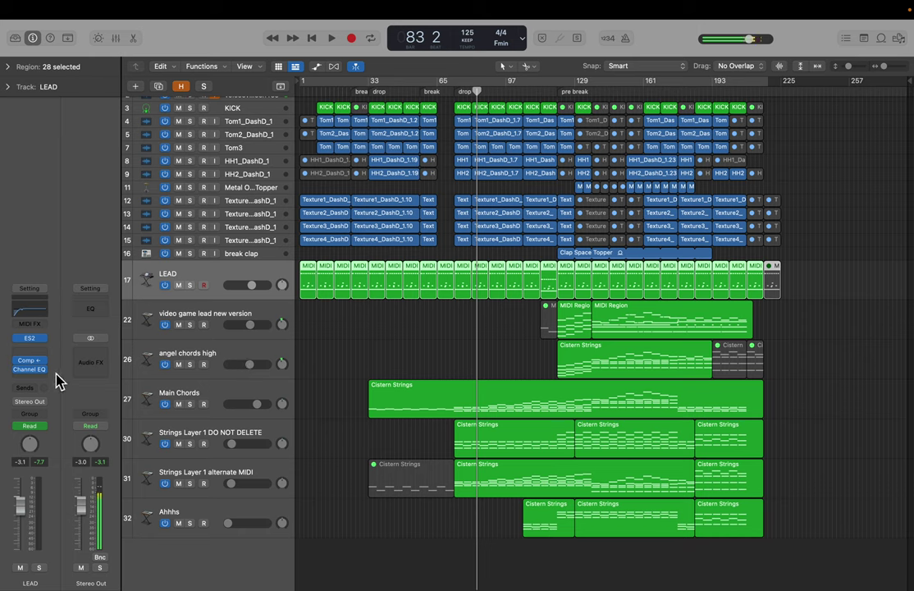
{"action": "left_click", "coordinate": [34, 435]}
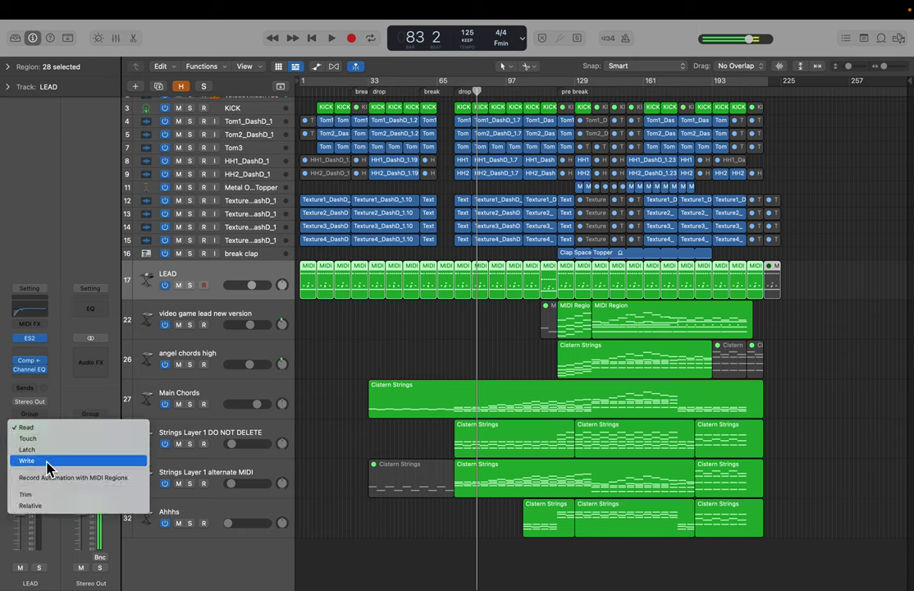
{"action": "left_click", "coordinate": [386, 363]}
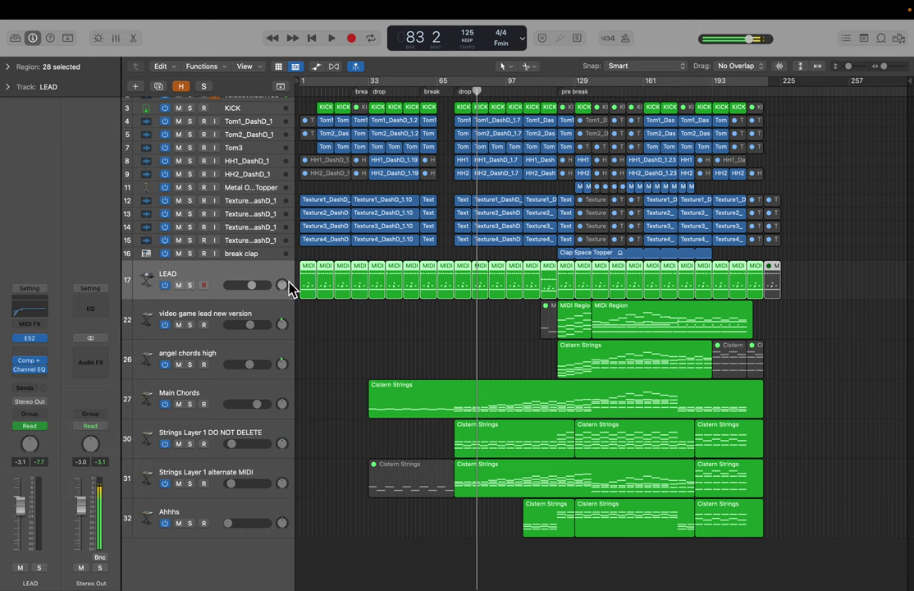
{"action": "left_click", "coordinate": [33, 338]}
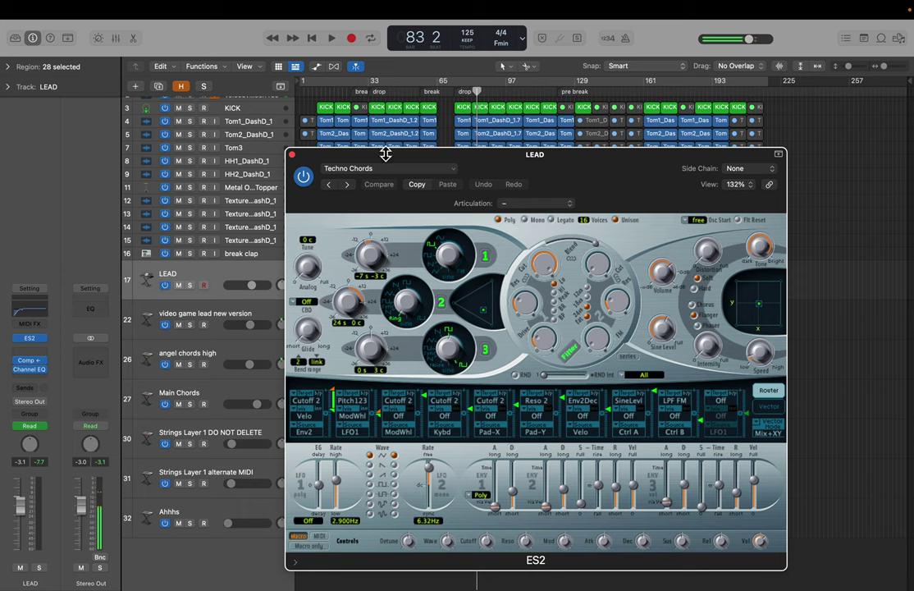
{"action": "left_click", "coordinate": [292, 155]}
Move the playhead to bar 129 at the pre break and select a LEAD region there
{"action": "left_click", "coordinate": [459, 332]}
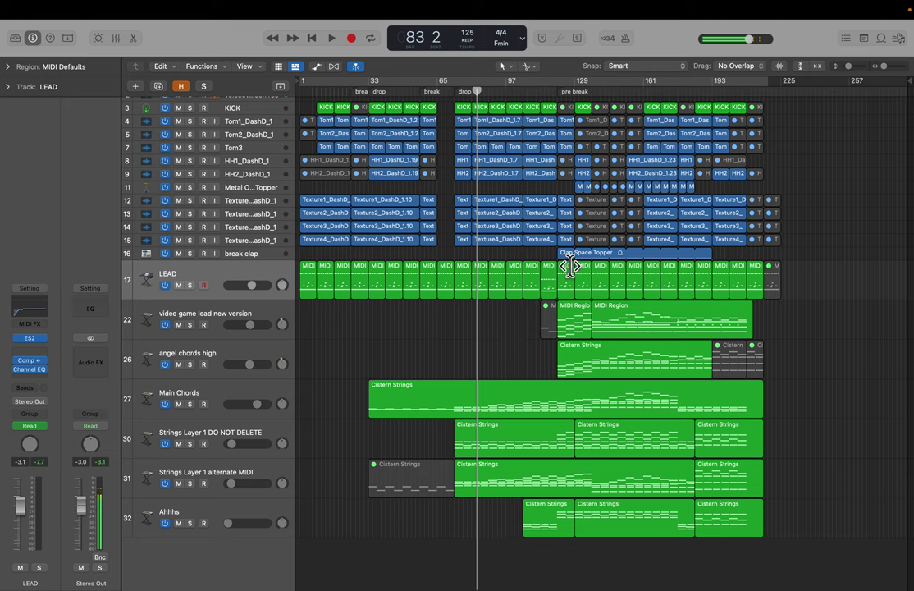
{"action": "scroll", "coordinate": [574, 265], "scroll_direction": "up", "scroll_amount": 2}
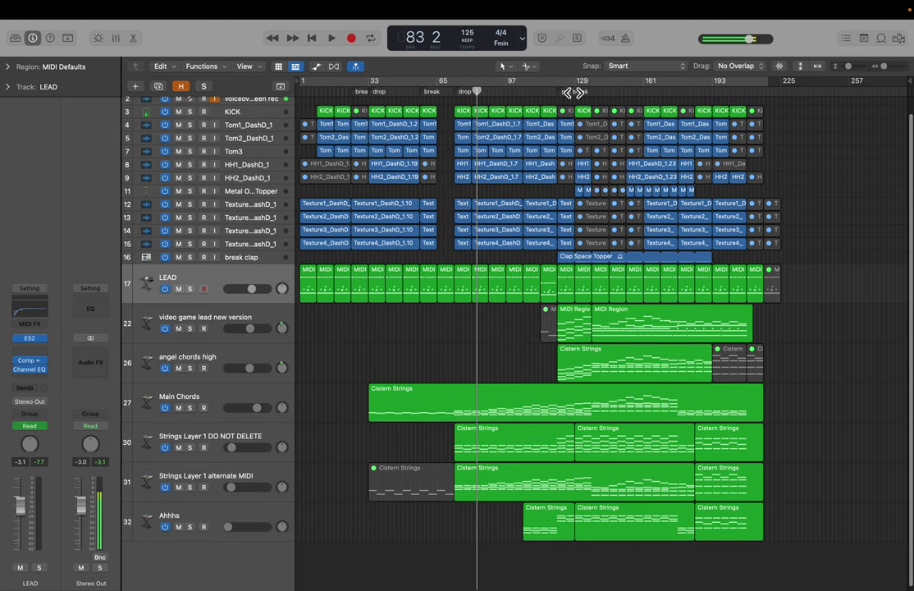
{"action": "left_click", "coordinate": [575, 90]}
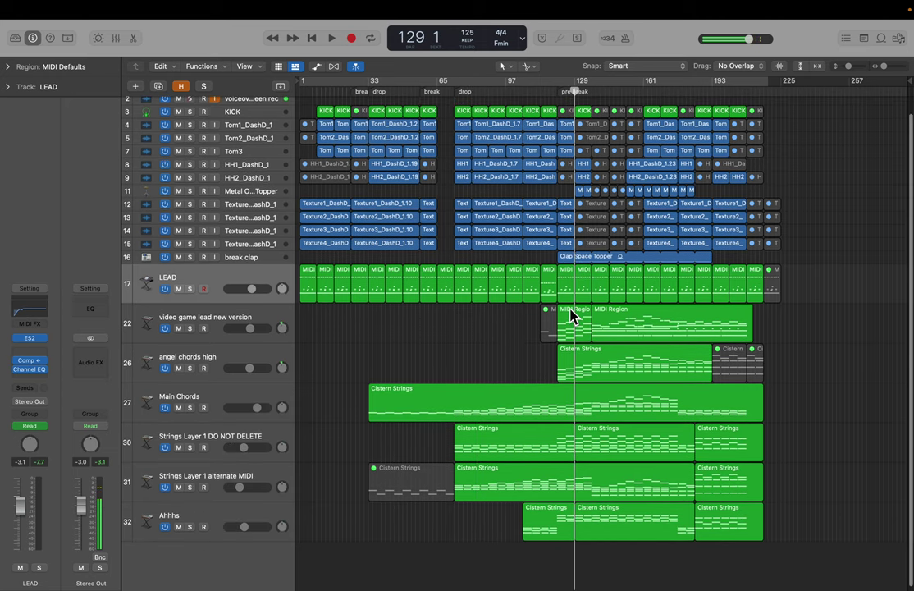
{"action": "scroll", "coordinate": [571, 314], "scroll_direction": "up", "scroll_amount": 5}
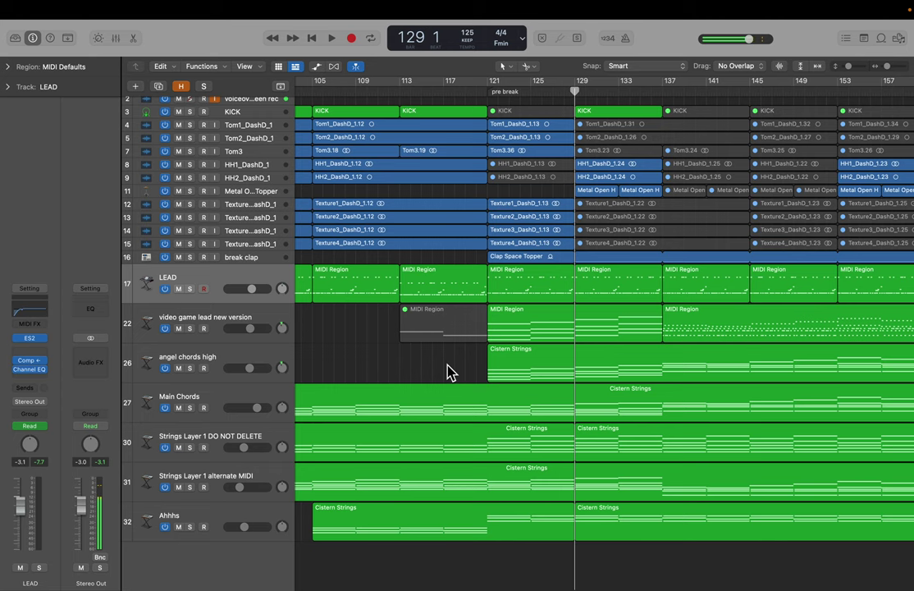
{"action": "scroll", "coordinate": [447, 367], "scroll_direction": "down", "scroll_amount": 3}
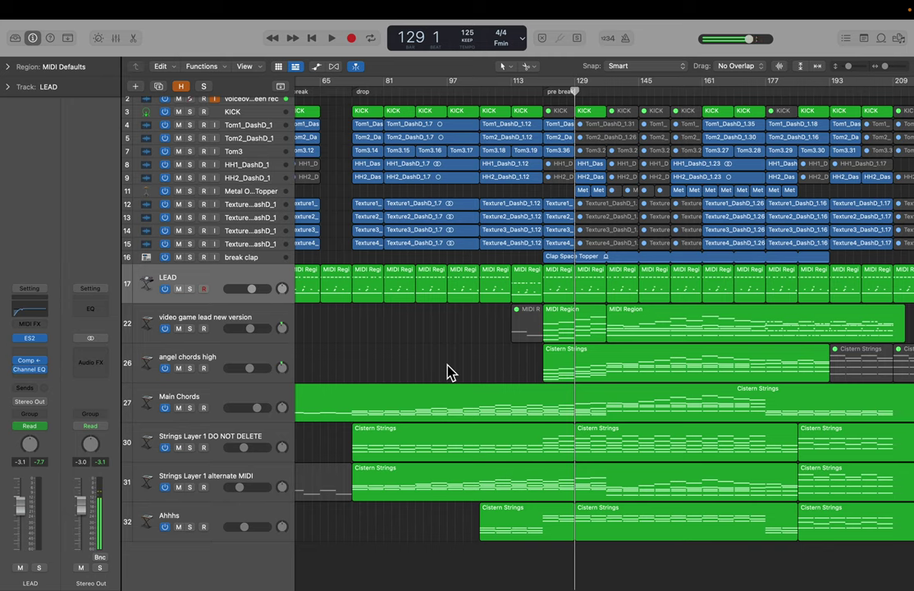
{"action": "scroll", "coordinate": [453, 369], "scroll_direction": "down", "scroll_amount": 3}
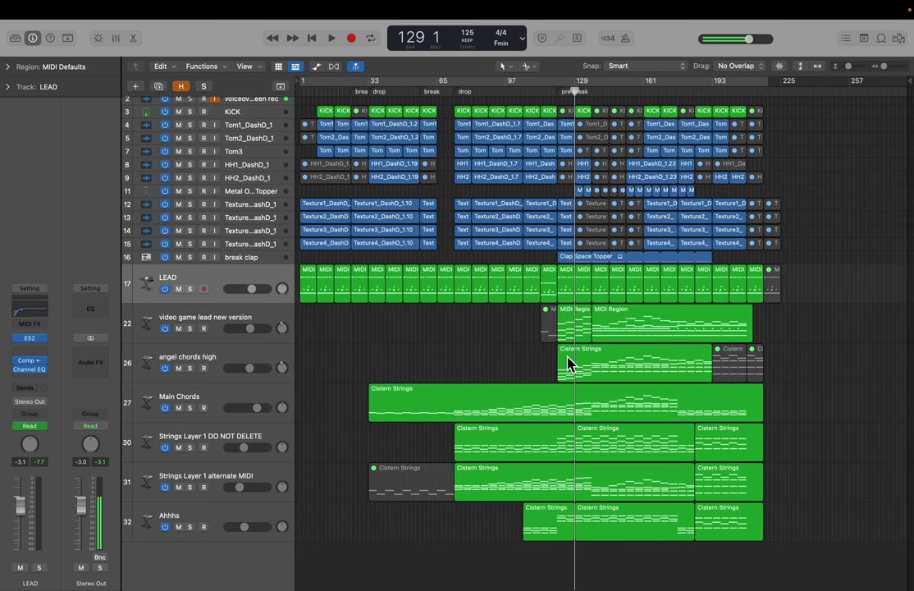
{"action": "left_click", "coordinate": [568, 288]}
Glance at the LEAD region in the Piano Roll, then select the Main Chords track
{"action": "key", "text": "e"}
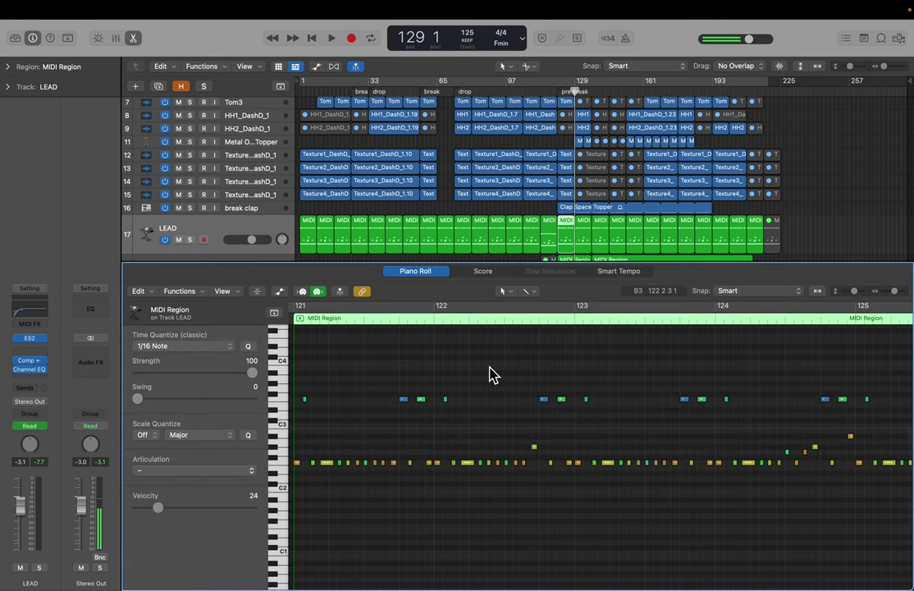
{"action": "key", "text": "e"}
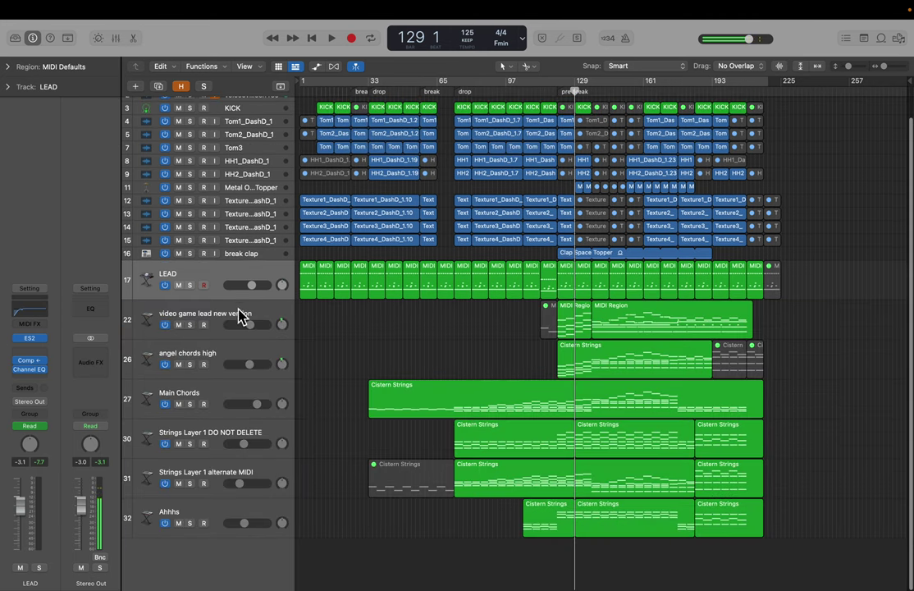
{"action": "left_click", "coordinate": [215, 321]}
{"action": "left_click", "coordinate": [476, 373]}
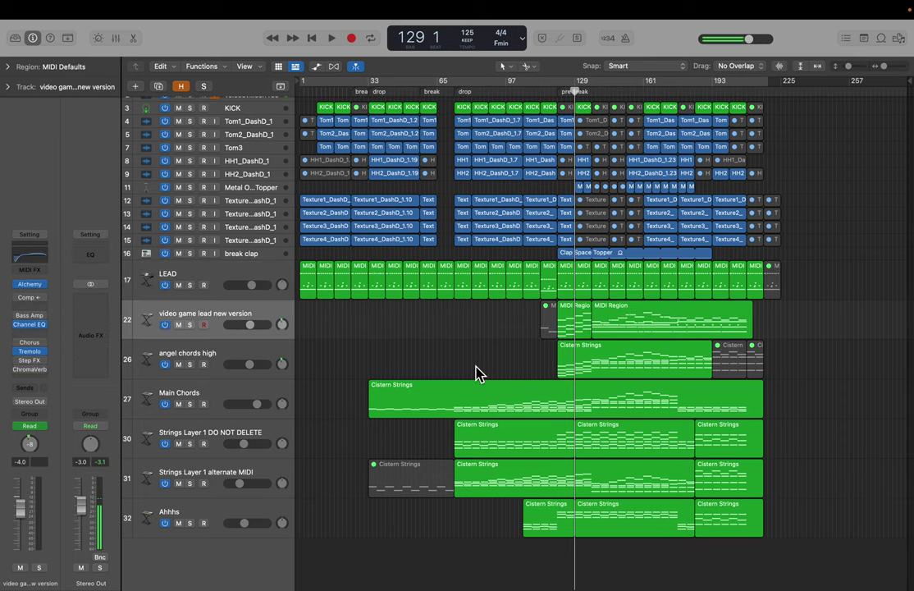
{"action": "scroll", "coordinate": [427, 377], "scroll_direction": "up", "scroll_amount": 1}
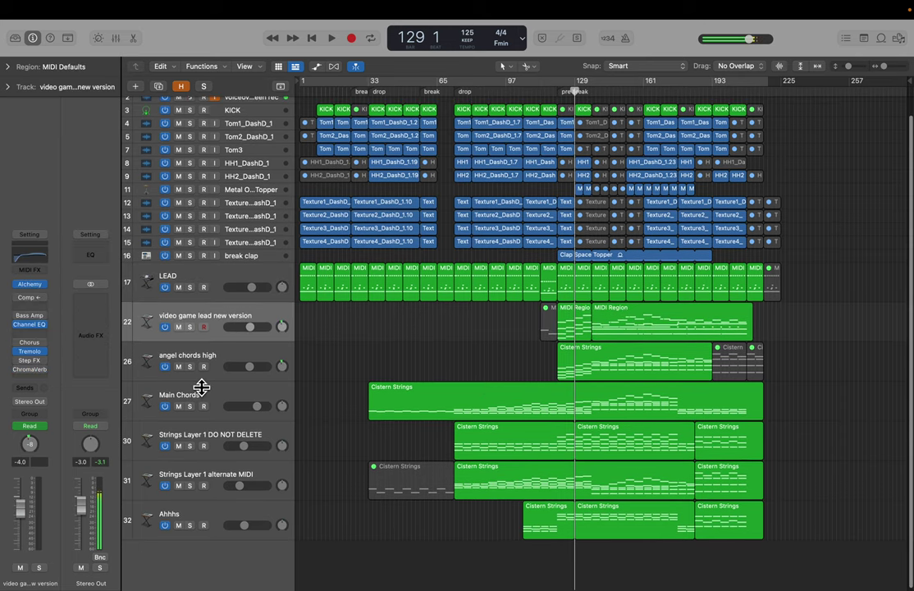
{"action": "left_click", "coordinate": [210, 359]}
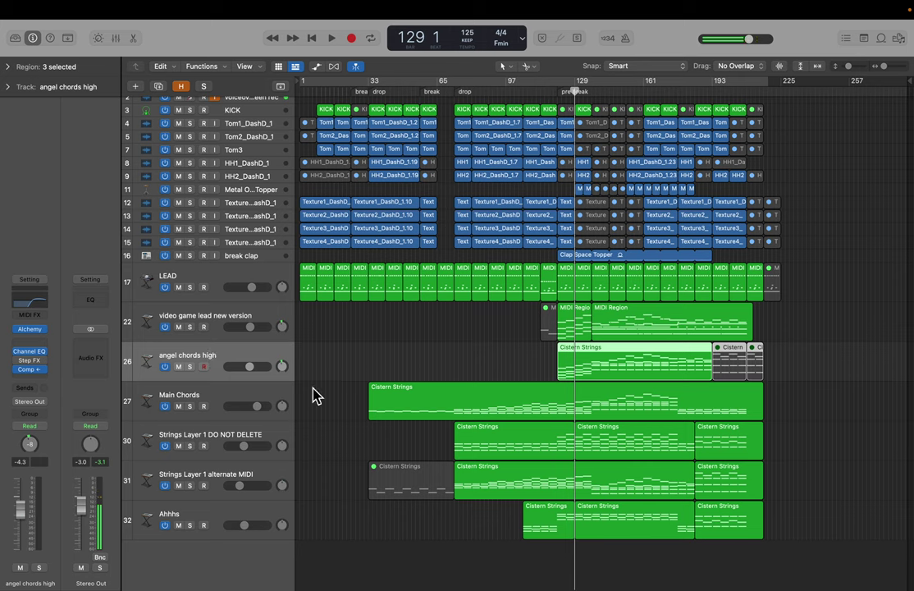
{"action": "left_click", "coordinate": [193, 316]}
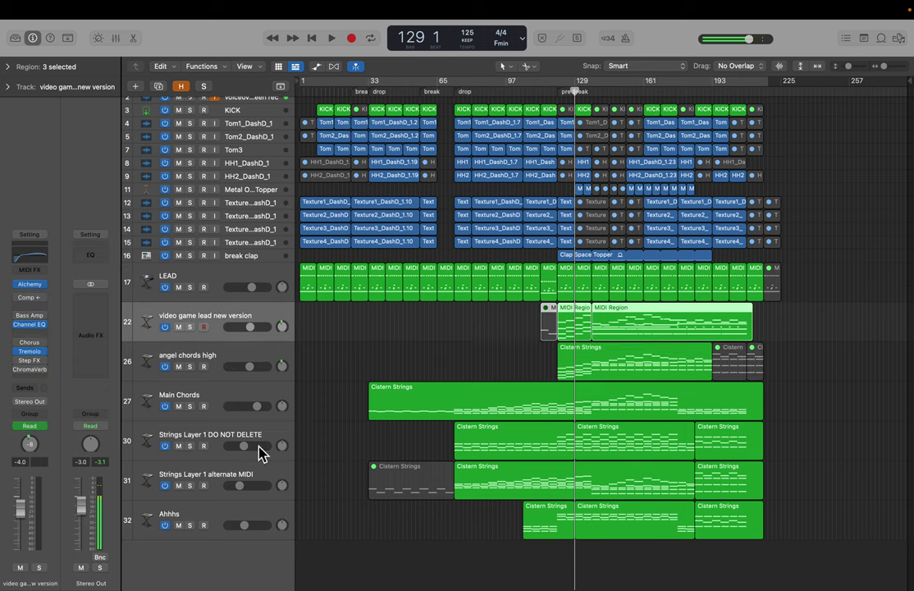
{"action": "left_click", "coordinate": [194, 413]}
Briefly audition Main Chords soloed, then unsolo it
{"action": "left_click", "coordinate": [191, 407]}
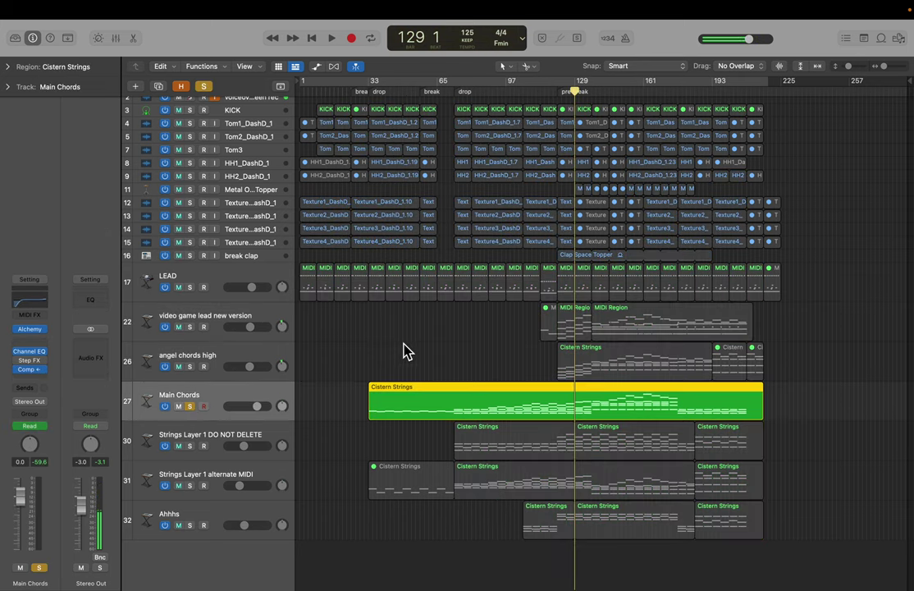
{"action": "key", "text": "space"}
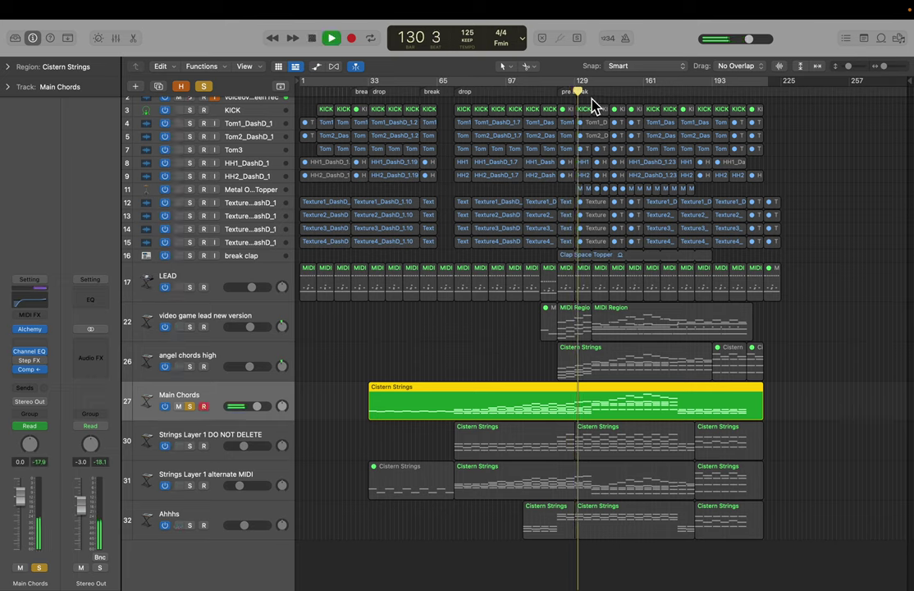
{"action": "key", "text": "space"}
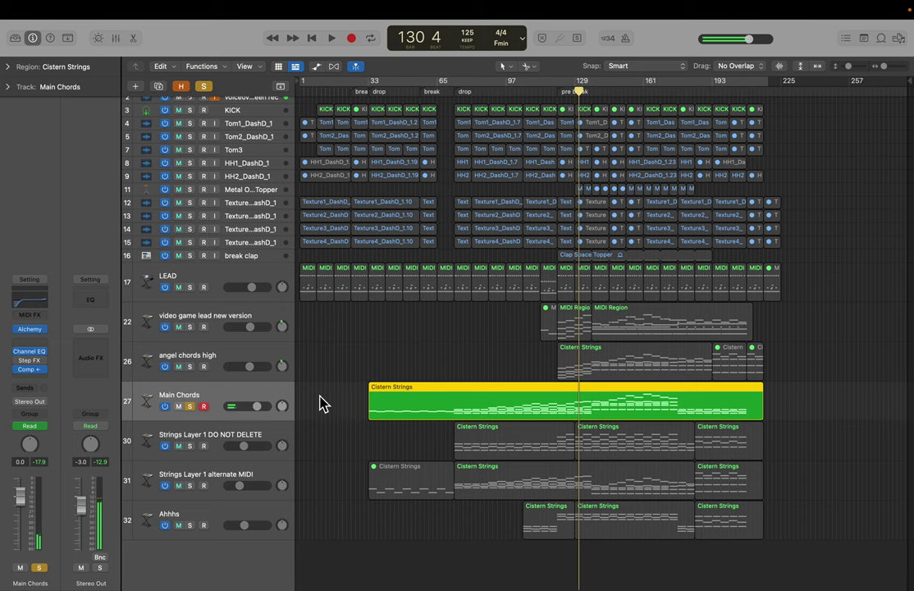
{"action": "left_click", "coordinate": [190, 406]}
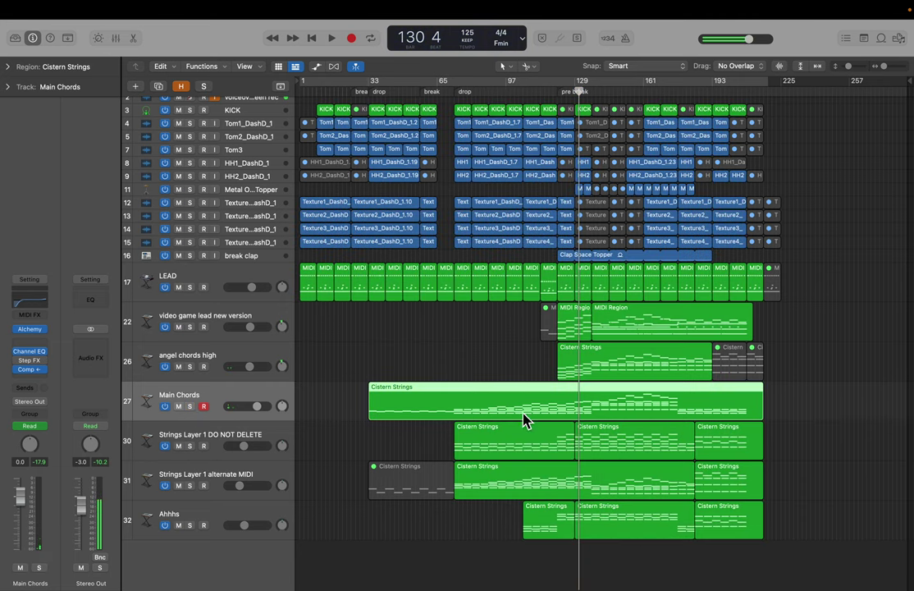
Zoom in and play Main Chords soloed from bar 128
{"action": "key", "text": "super+Right"}
{"action": "key", "text": "super+Right"}
{"action": "key", "text": "super+Right"}
{"action": "key", "text": "super+Right"}
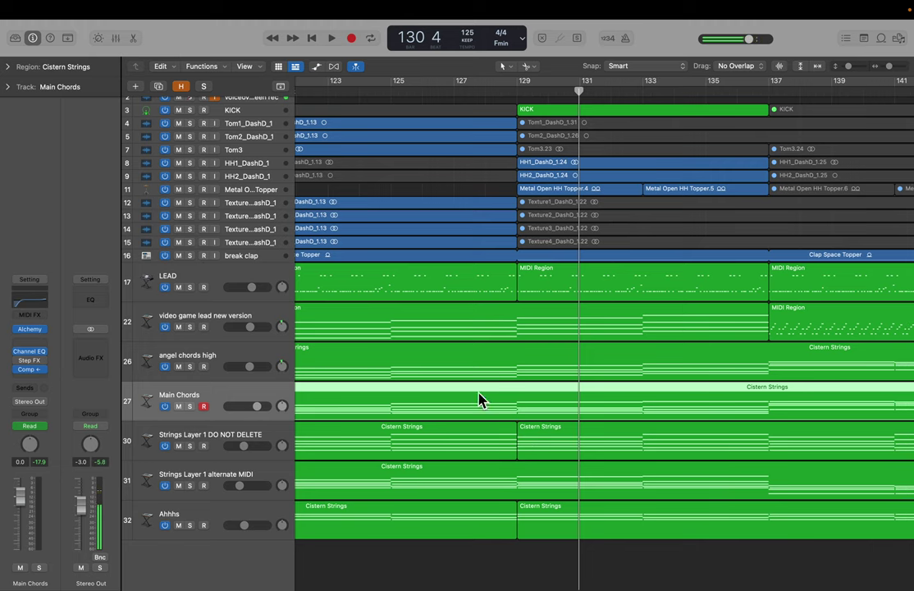
{"action": "left_click", "coordinate": [509, 83]}
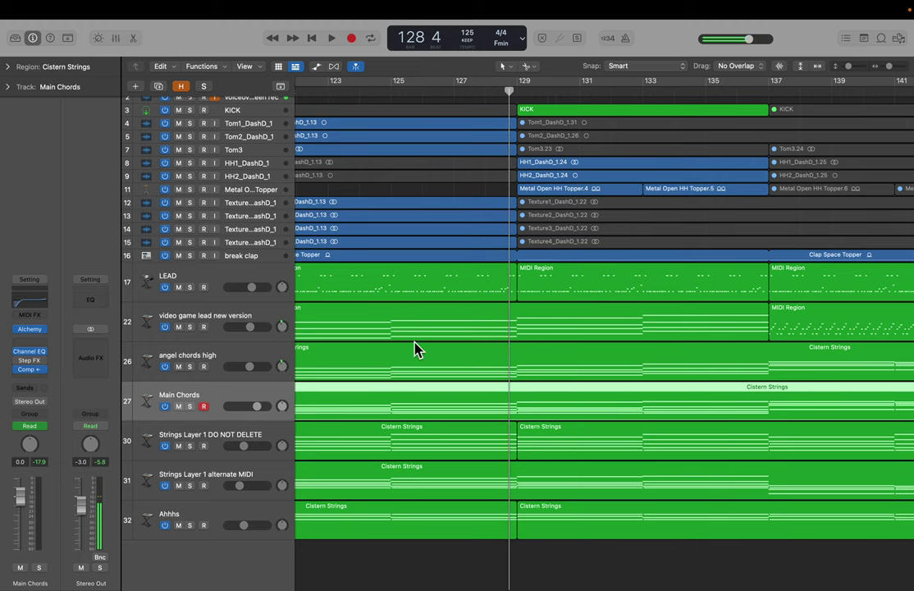
{"action": "left_click", "coordinate": [190, 406]}
{"action": "key", "text": "space"}
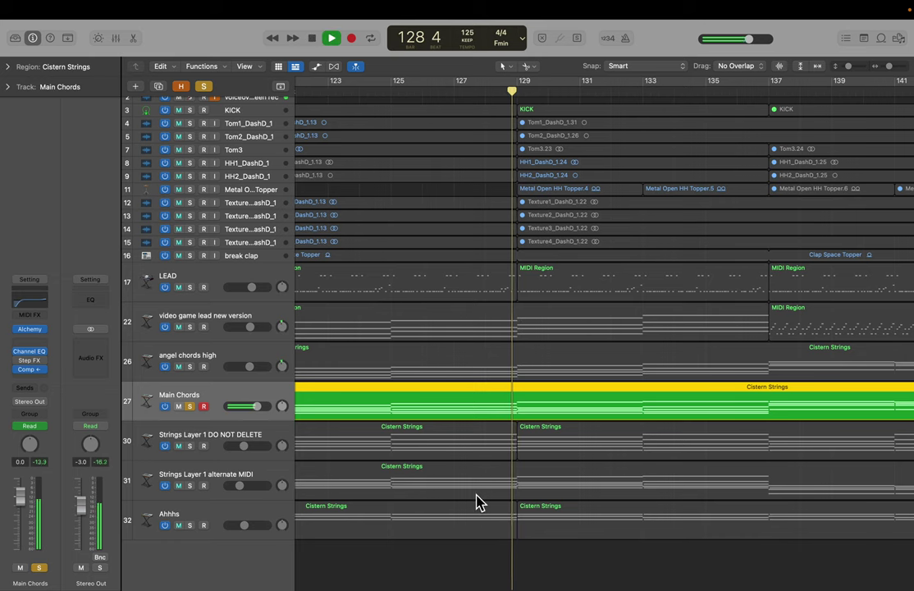
{"action": "scroll", "coordinate": [550, 404], "scroll_direction": "down", "scroll_amount": 10}
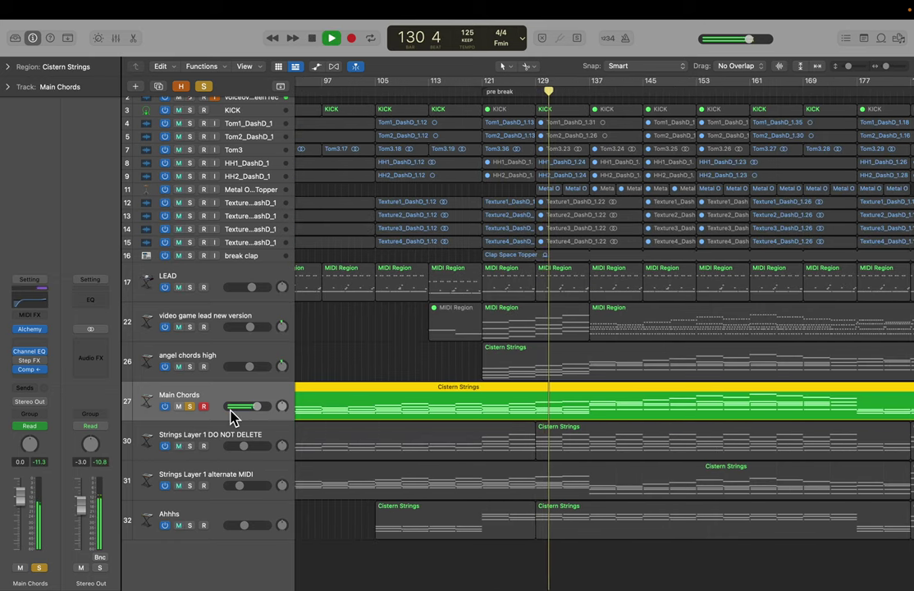
Open the Main Chords Alchemy Cistern Strings patch, stop at bar 132, and clear the solo
{"action": "left_click", "coordinate": [32, 329]}
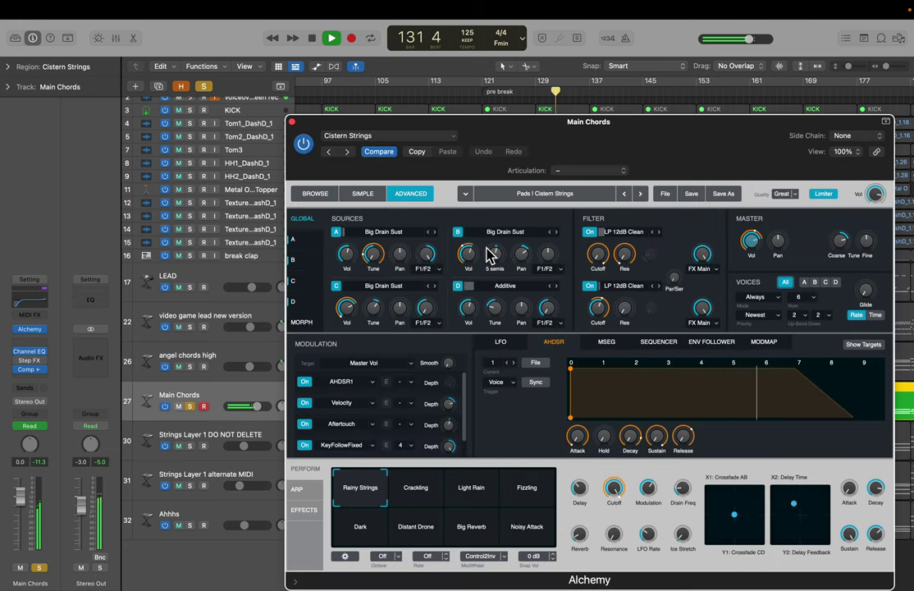
{"action": "key", "text": "space"}
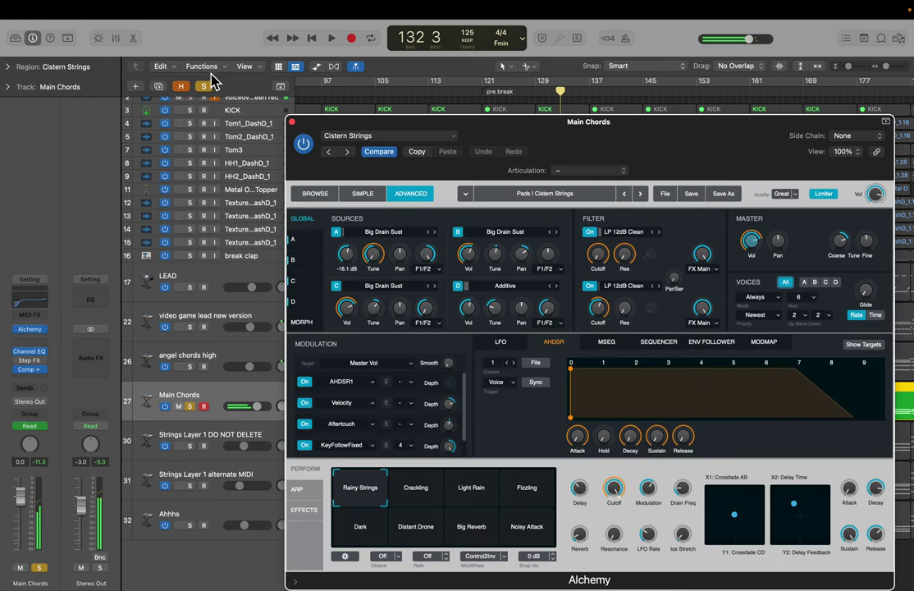
{"action": "left_click", "coordinate": [206, 88]}
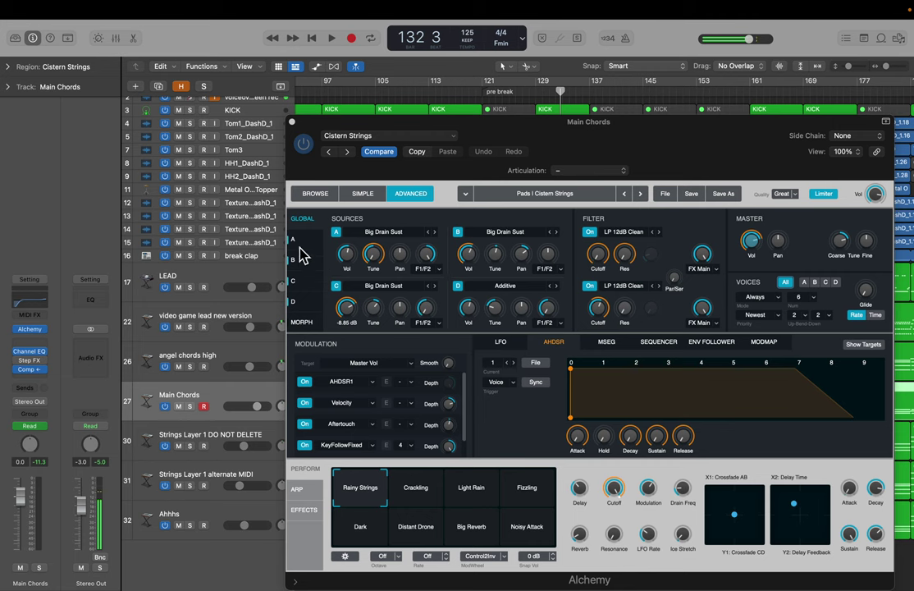
Close Alchemy and zoom out to show the whole arrangement
{"action": "left_click", "coordinate": [291, 121]}
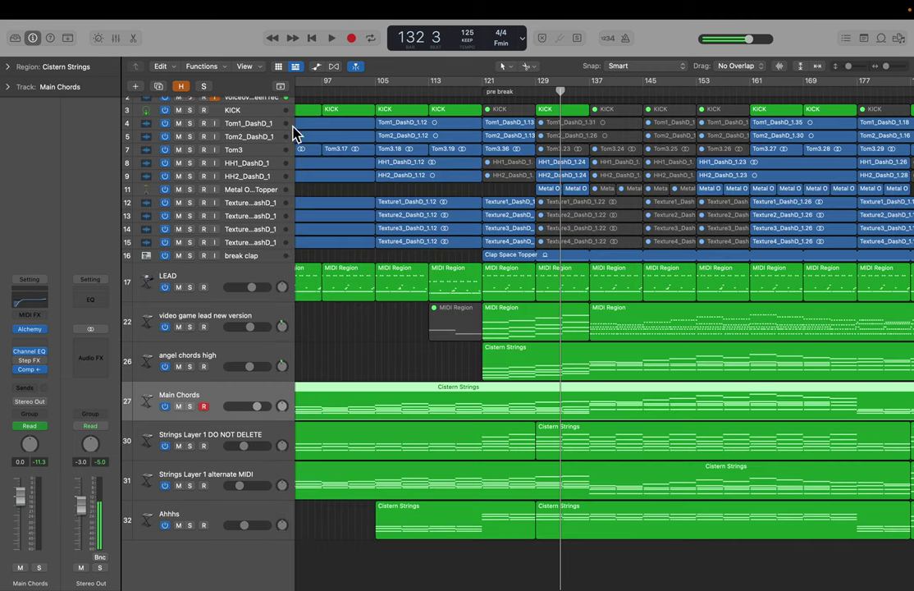
{"action": "left_click", "coordinate": [418, 369]}
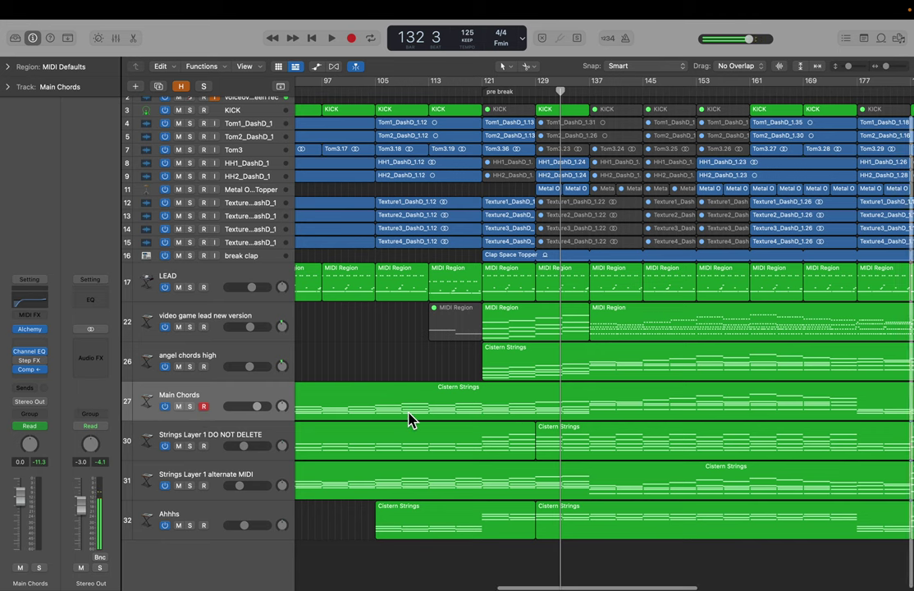
{"action": "key", "text": "super+Left"}
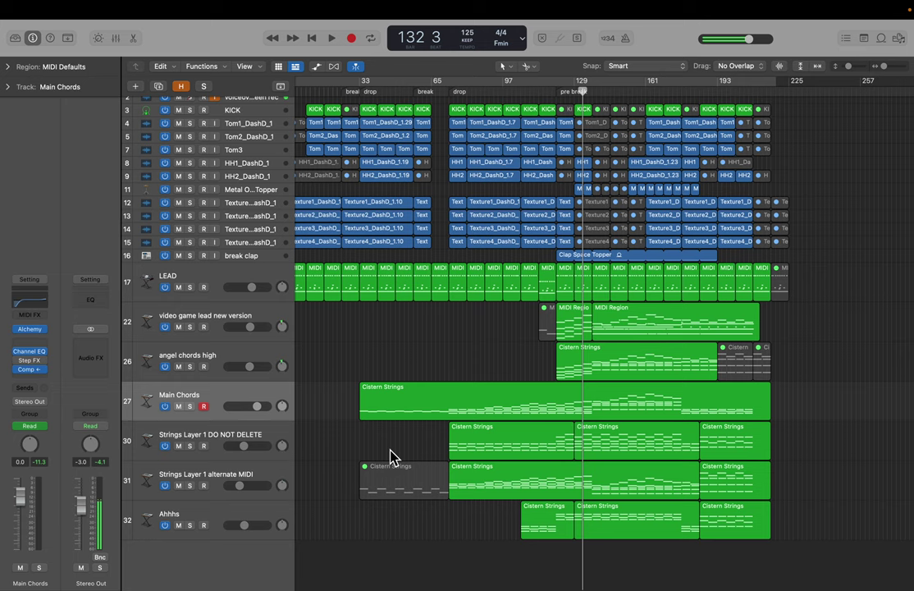
Inspect the Main Chords Channel EQ and Compressor, then select all regions
{"action": "left_click", "coordinate": [29, 351]}
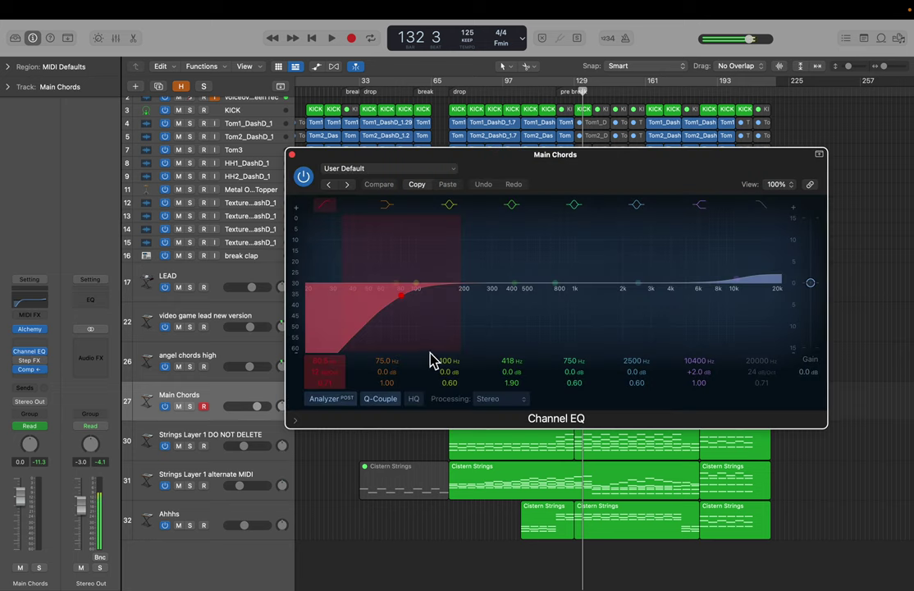
{"action": "left_click", "coordinate": [292, 154]}
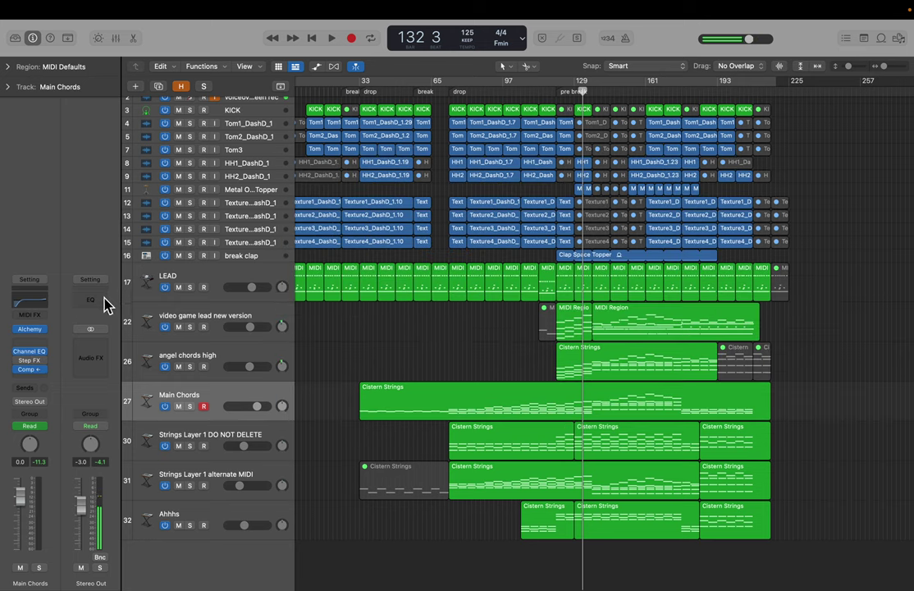
{"action": "left_click", "coordinate": [32, 369]}
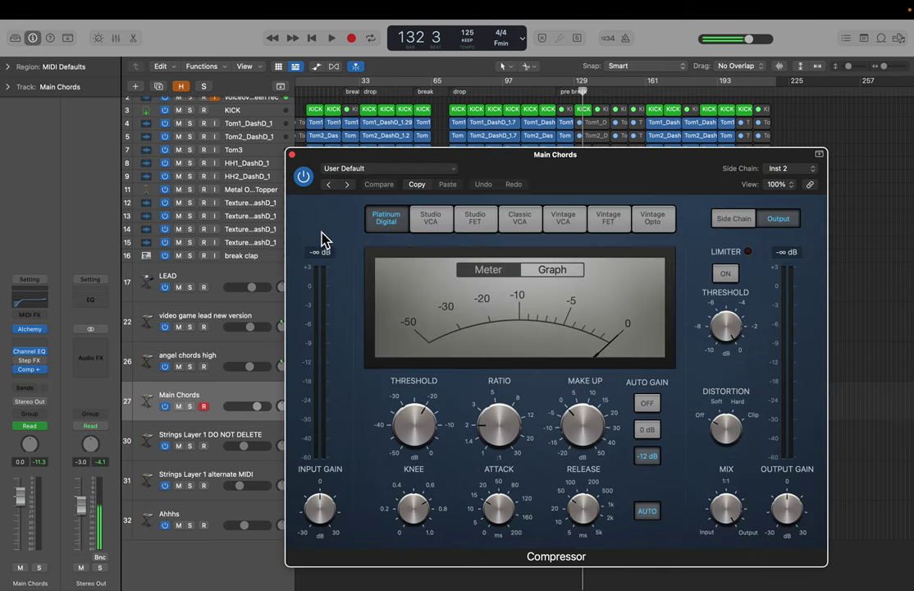
{"action": "left_click", "coordinate": [291, 154]}
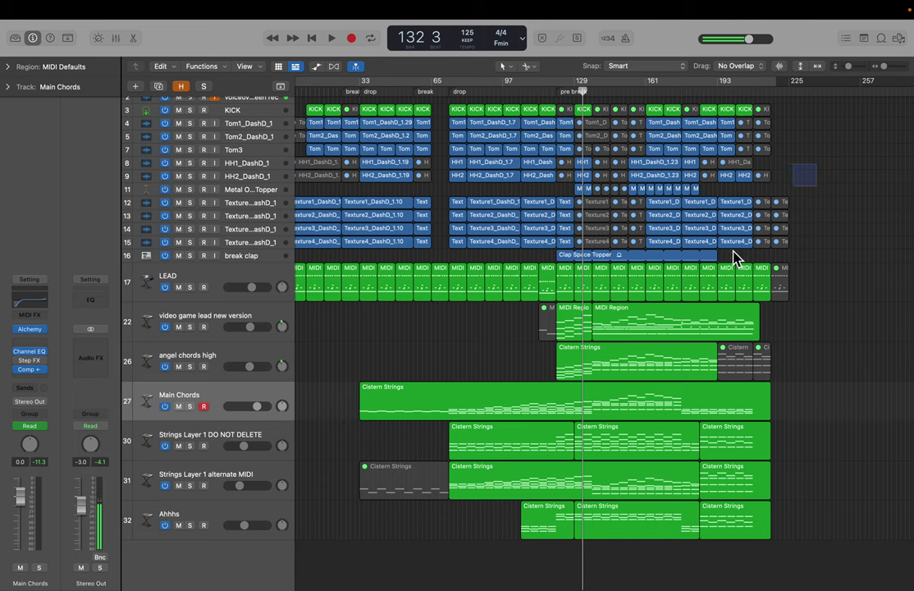
{"action": "key", "text": "super+a"}
{"action": "left_click", "coordinate": [379, 362]}
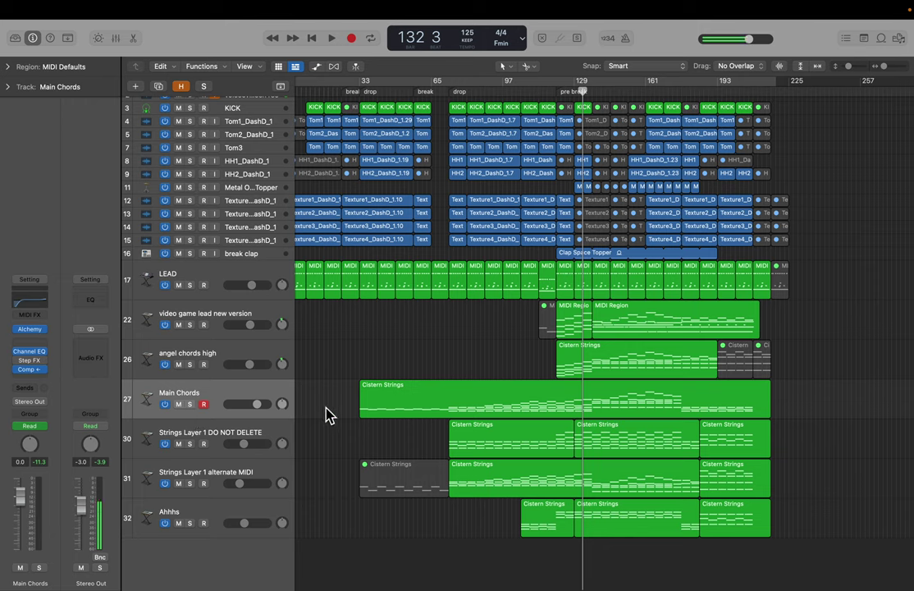
{"action": "left_click", "coordinate": [212, 434]}
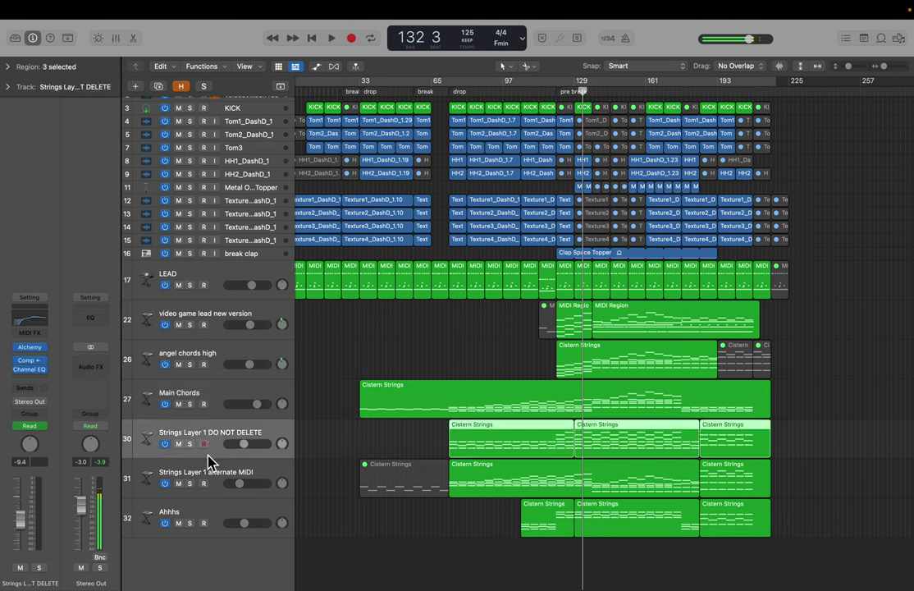
{"action": "left_click", "coordinate": [190, 443]}
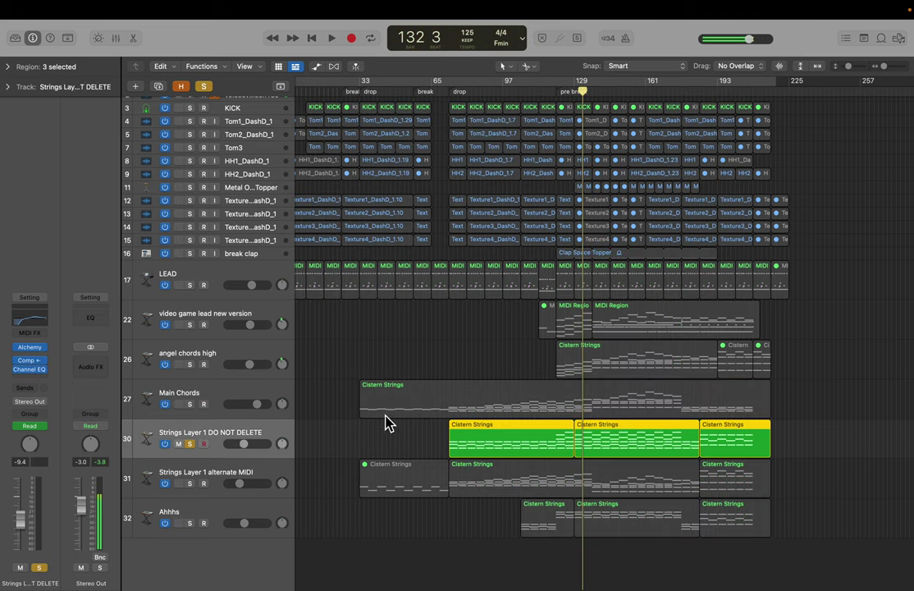
{"action": "left_click", "coordinate": [35, 349]}
{"action": "left_click", "coordinate": [292, 155]}
{"action": "left_click", "coordinate": [189, 443]}
{"action": "left_click", "coordinate": [484, 406]}
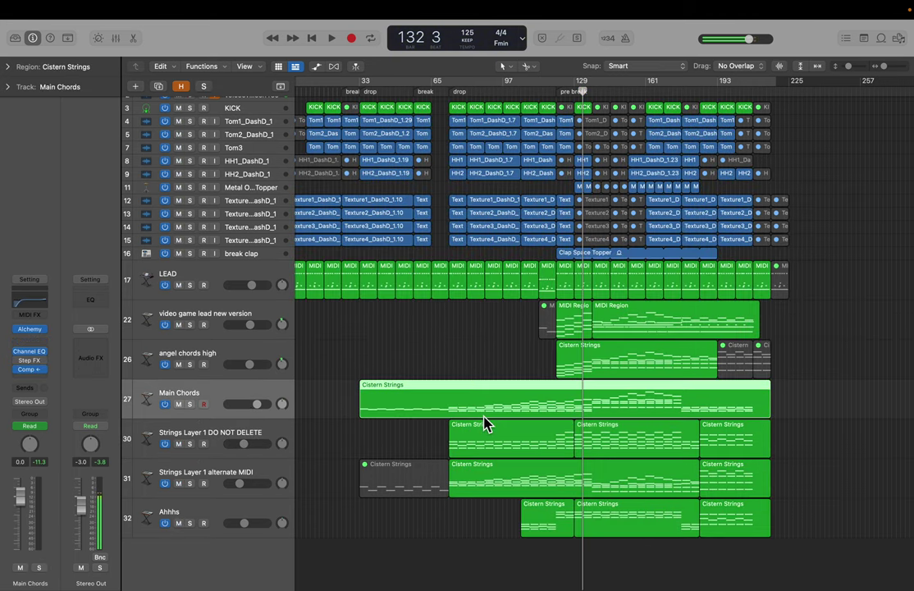
{"action": "double_click", "coordinate": [484, 406]}
{"action": "scroll", "coordinate": [435, 483], "scroll_direction": "down", "scroll_amount": 10}
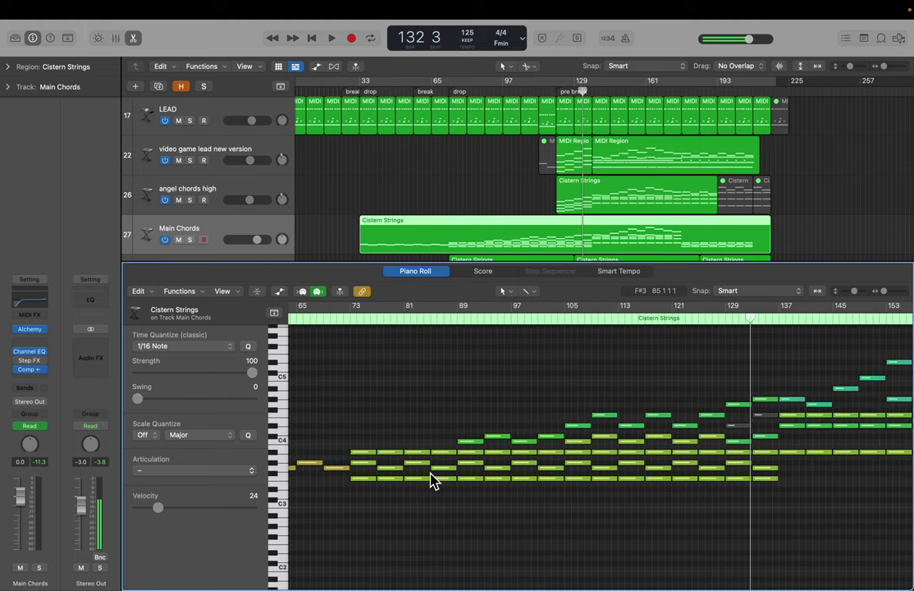
{"action": "scroll", "coordinate": [525, 482], "scroll_direction": "right", "scroll_amount": 10}
{"action": "scroll", "coordinate": [465, 493], "scroll_direction": "right", "scroll_amount": 7}
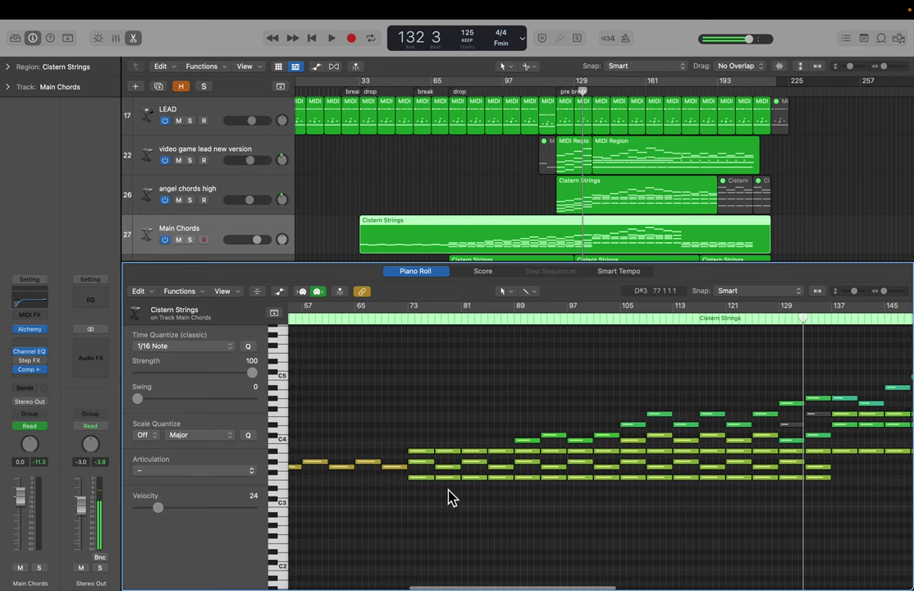
{"action": "scroll", "coordinate": [466, 488], "scroll_direction": "right", "scroll_amount": 2}
{"action": "scroll", "coordinate": [468, 489], "scroll_direction": "up", "scroll_amount": 1}
{"action": "left_click", "coordinate": [579, 157]}
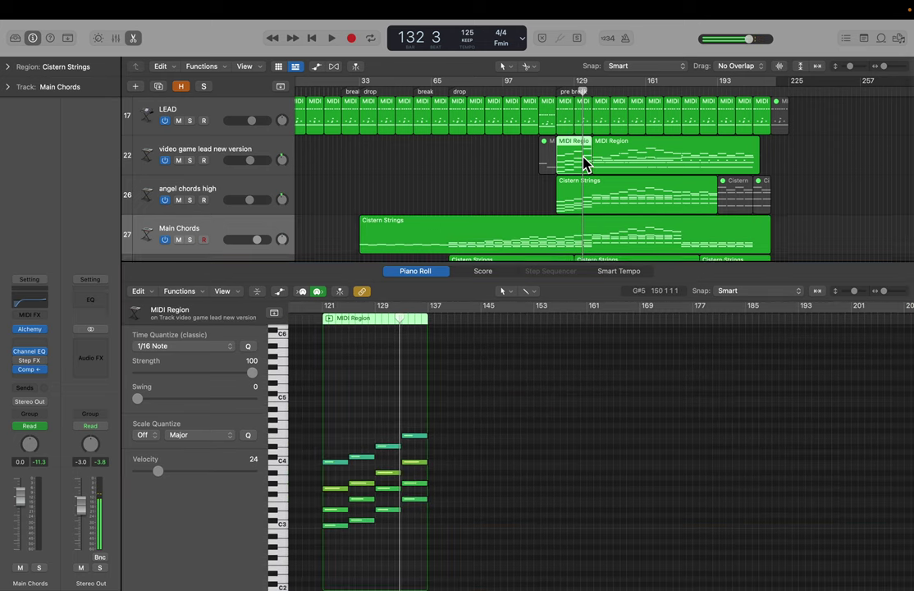
{"action": "key", "text": "e"}
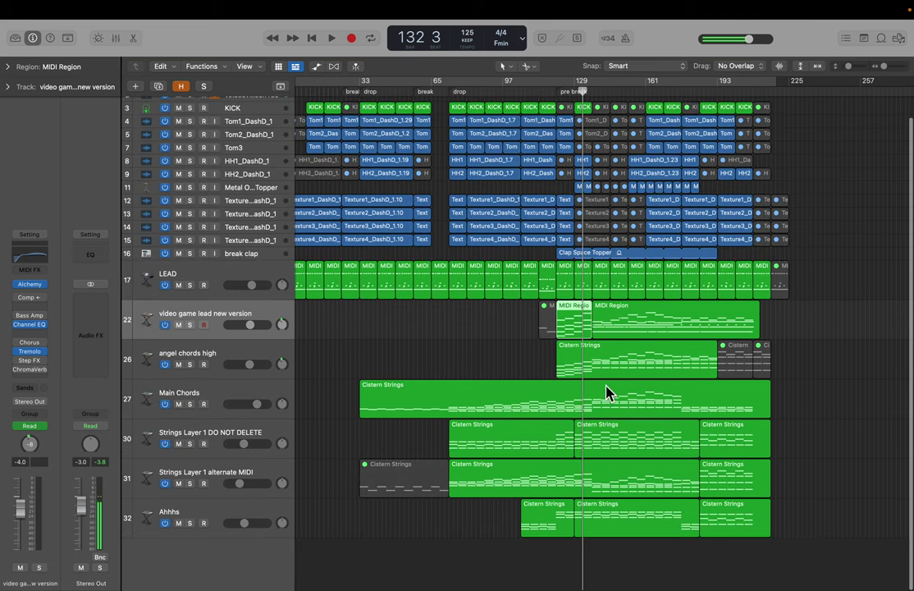
{"action": "left_click", "coordinate": [484, 371]}
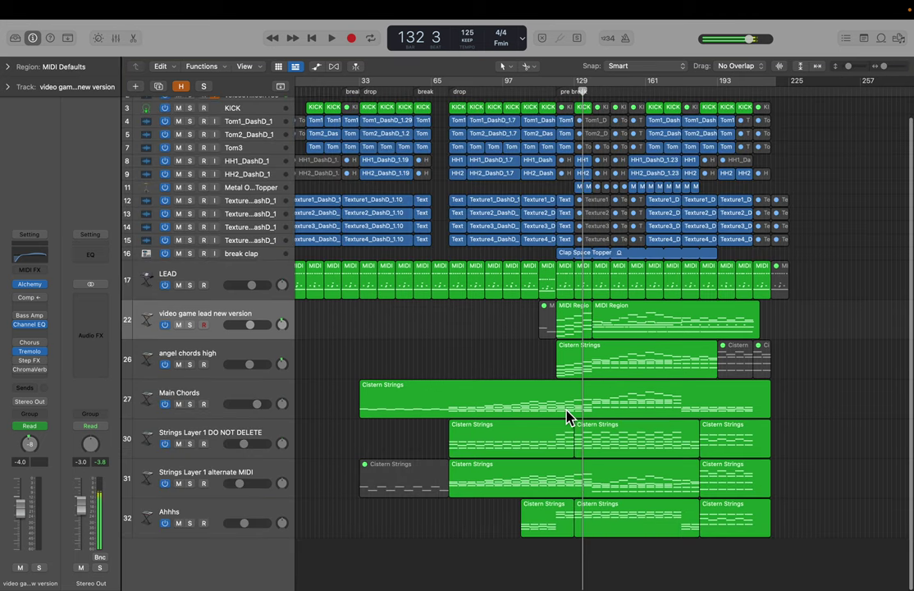
{"action": "left_click", "coordinate": [616, 410]}
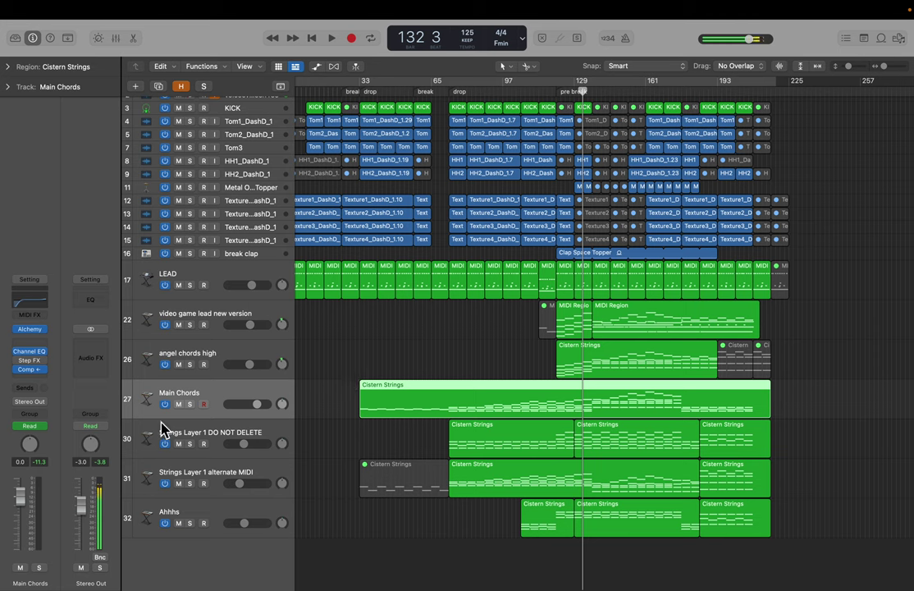
Solo Strings Layer 1 DO NOT DELETE after toggling Main Chords' solo off again
{"action": "left_click", "coordinate": [189, 404]}
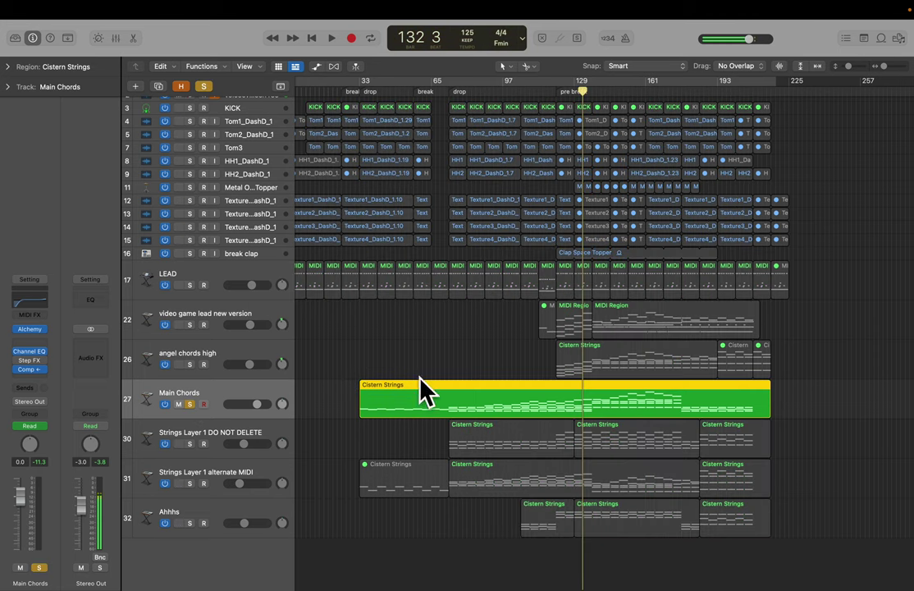
{"action": "left_click", "coordinate": [190, 403]}
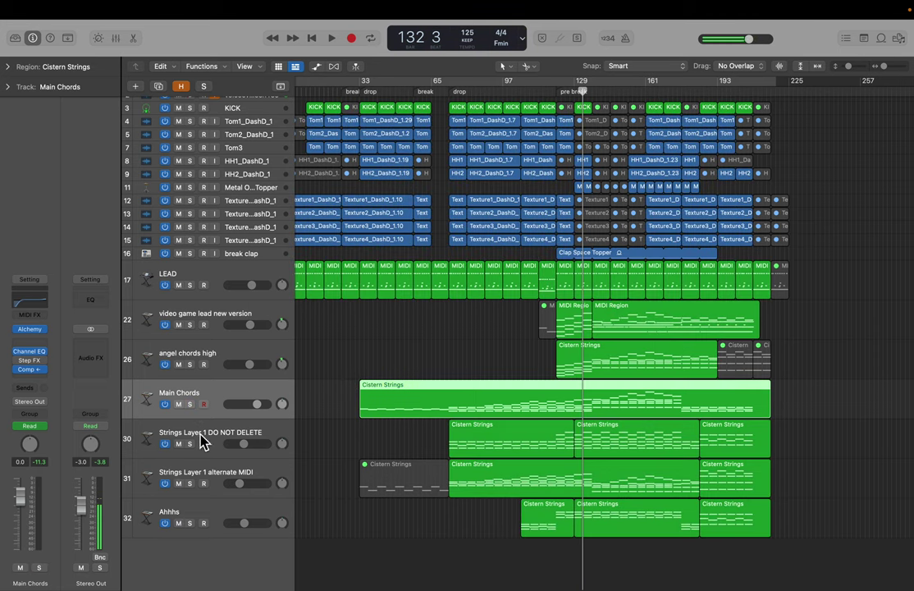
{"action": "left_click", "coordinate": [201, 441]}
{"action": "left_click", "coordinate": [190, 444]}
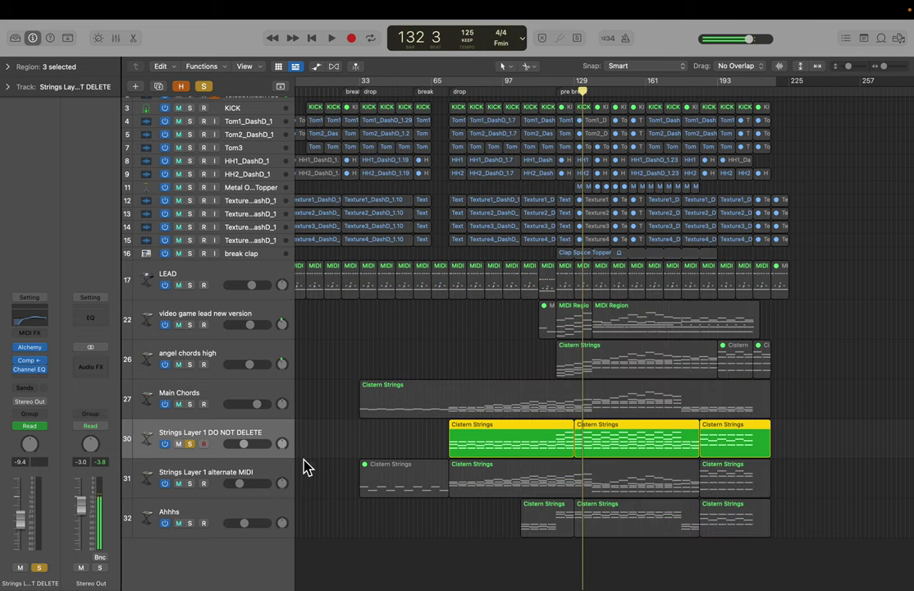
Briefly reveal the hidden tracks, then hide them again
{"action": "key", "text": "h"}
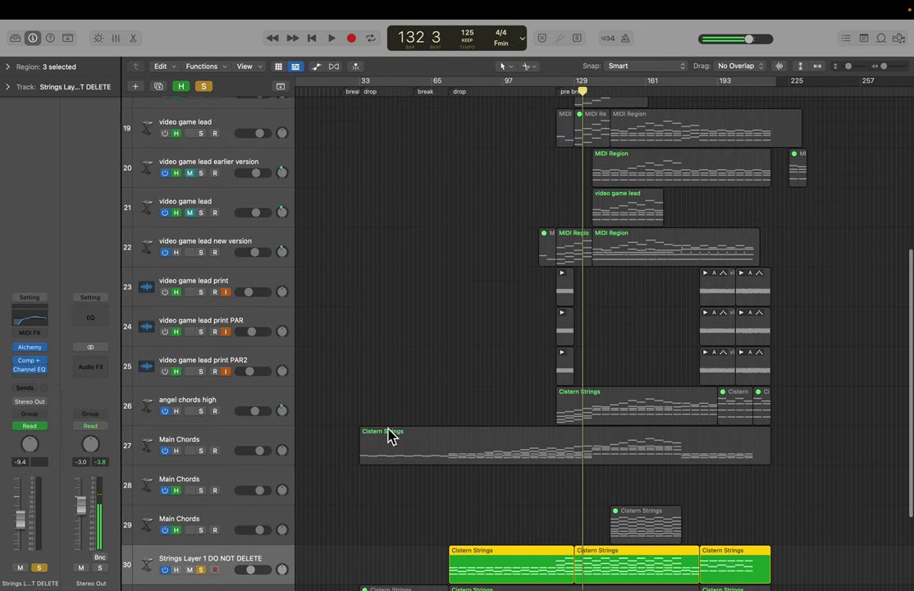
{"action": "scroll", "coordinate": [386, 426], "scroll_direction": "down", "scroll_amount": 3}
{"action": "scroll", "coordinate": [383, 422], "scroll_direction": "up", "scroll_amount": 6}
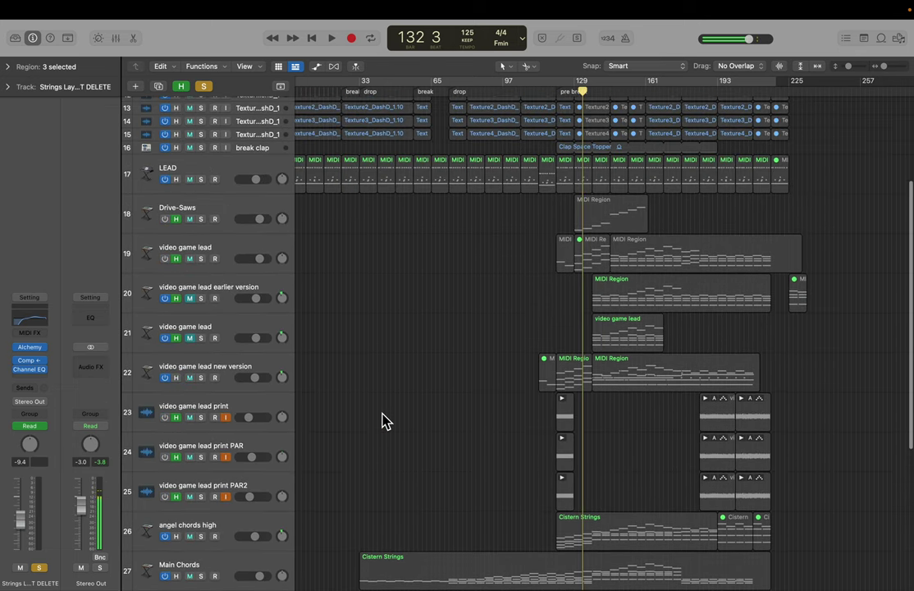
{"action": "key", "text": "h"}
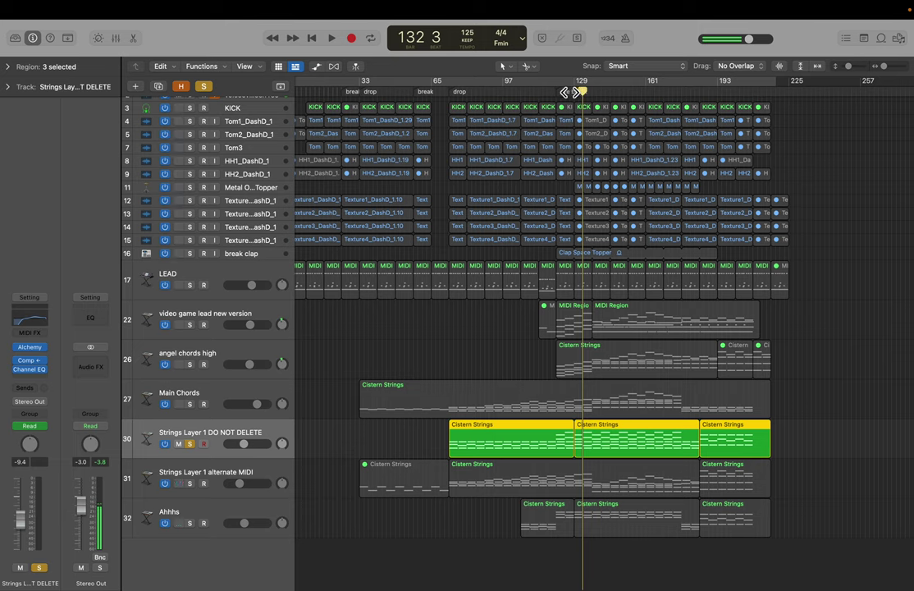
Play from bar 127 with the Main Chords soloed alongside the strings layer
{"action": "left_click", "coordinate": [571, 90]}
{"action": "key", "text": "space"}
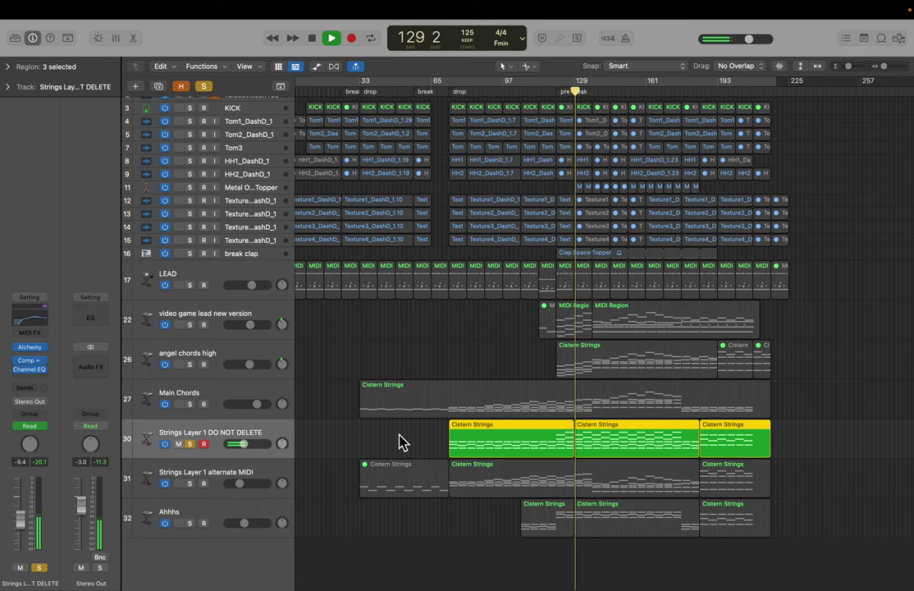
{"action": "left_click", "coordinate": [190, 403]}
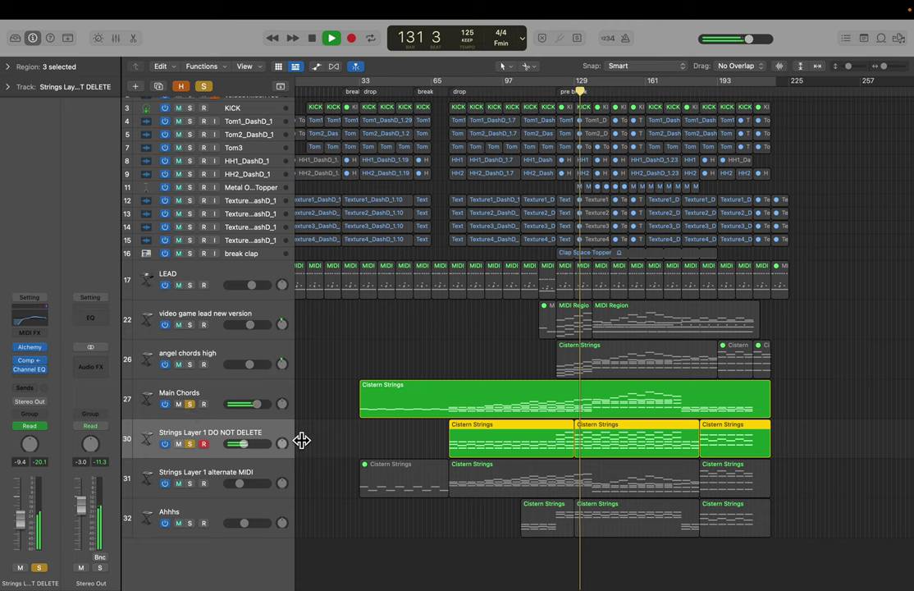
Unsolo the Strings Layer 1 DO NOT DELETE track, stop playback at bar 136, and clear all solos
{"action": "scroll", "coordinate": [467, 475], "scroll_direction": "up", "scroll_amount": 5}
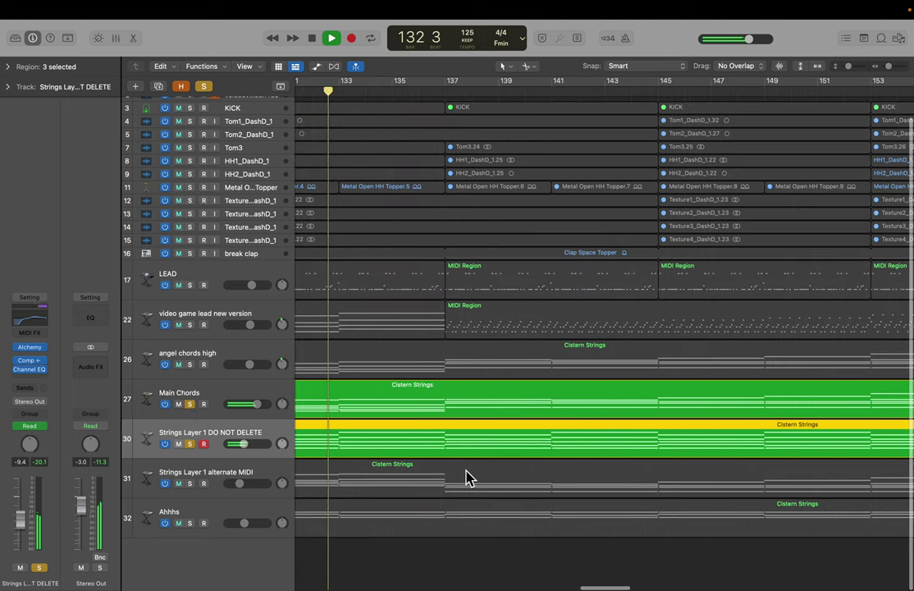
{"action": "scroll", "coordinate": [465, 475], "scroll_direction": "down", "scroll_amount": 3}
{"action": "scroll", "coordinate": [463, 476], "scroll_direction": "down", "scroll_amount": 5}
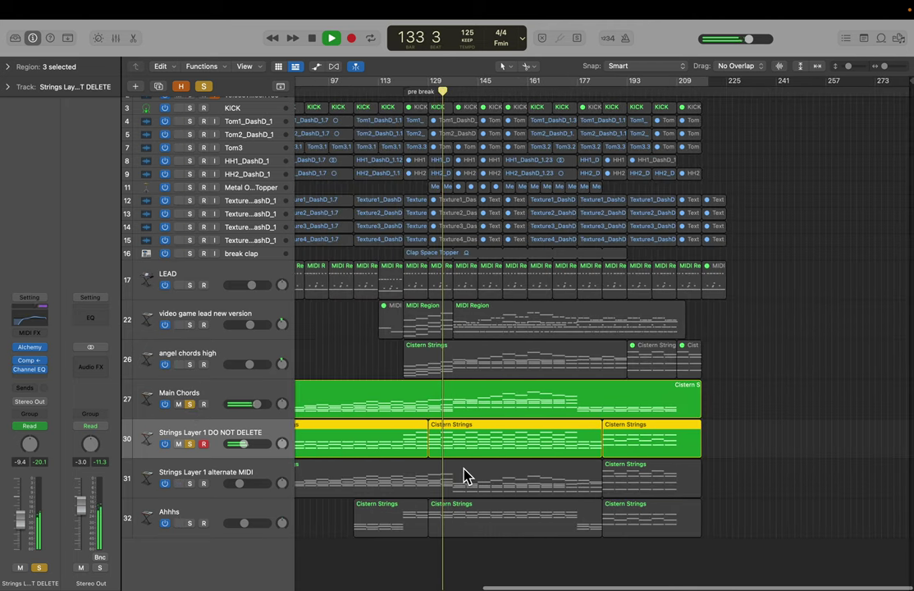
{"action": "left_click", "coordinate": [190, 443]}
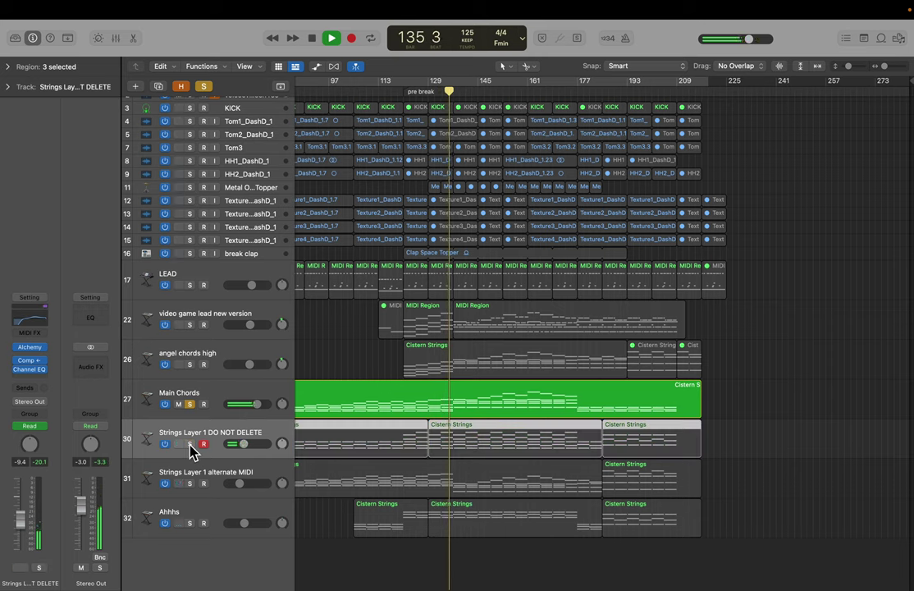
{"action": "key", "text": "space"}
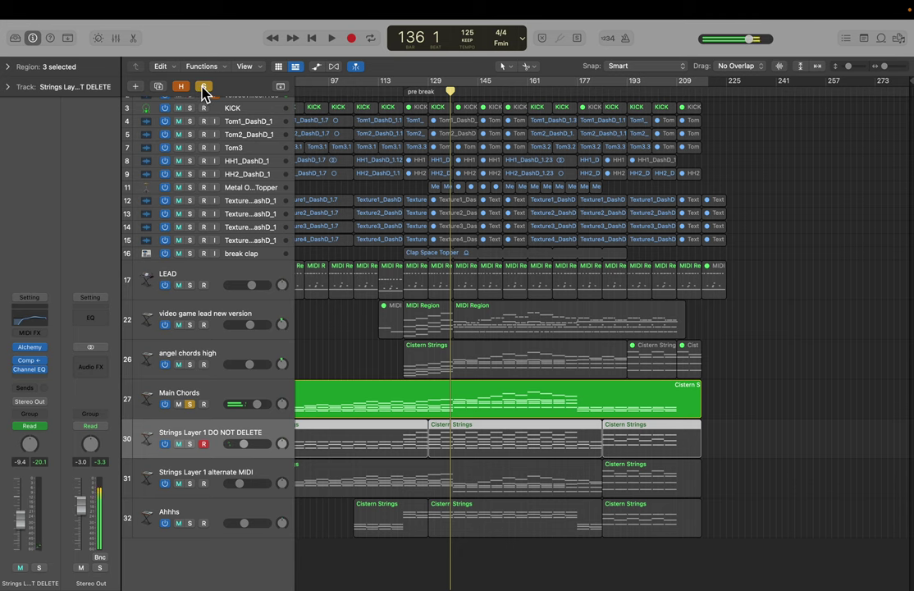
{"action": "left_click", "coordinate": [203, 86]}
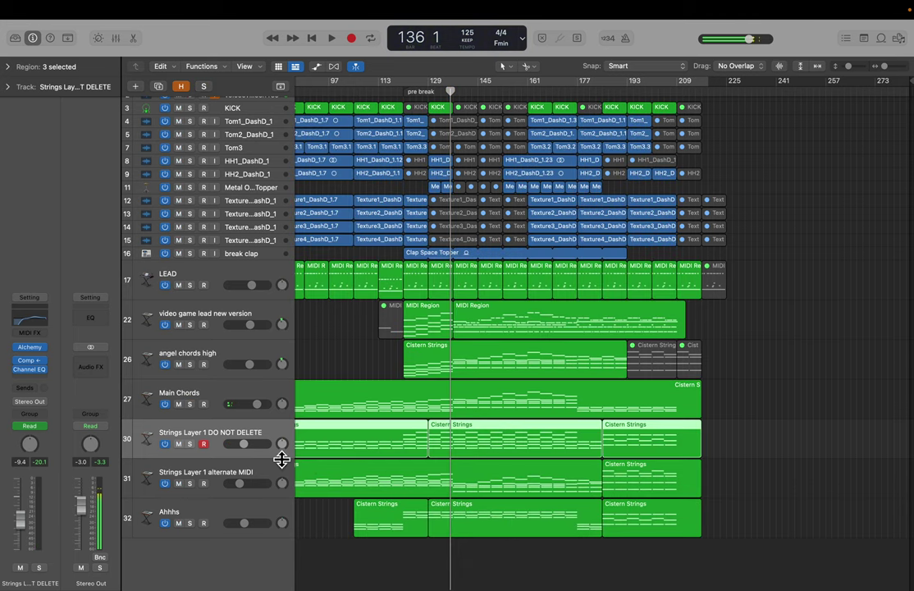
{"action": "scroll", "coordinate": [374, 447], "scroll_direction": "left", "scroll_amount": 5}
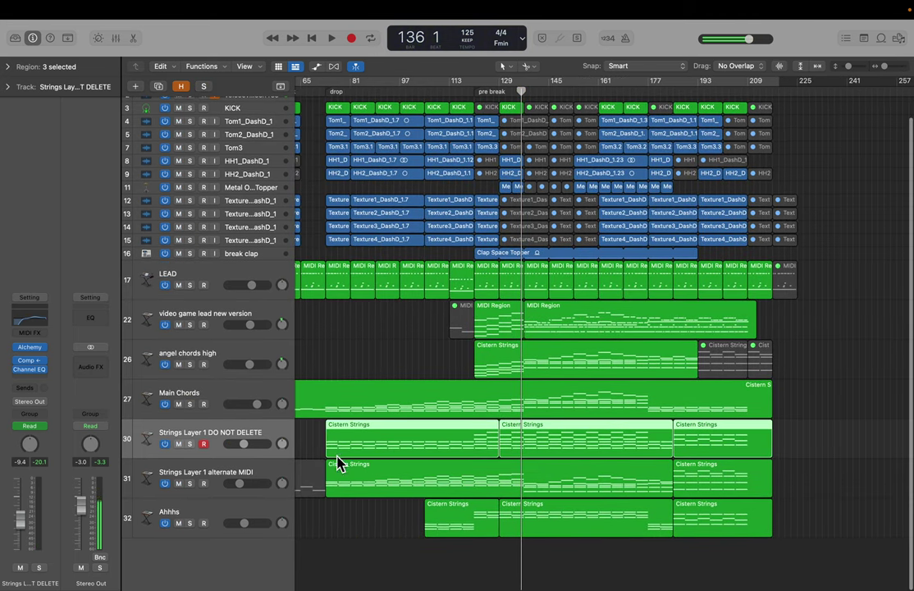
{"action": "left_click", "coordinate": [185, 489]}
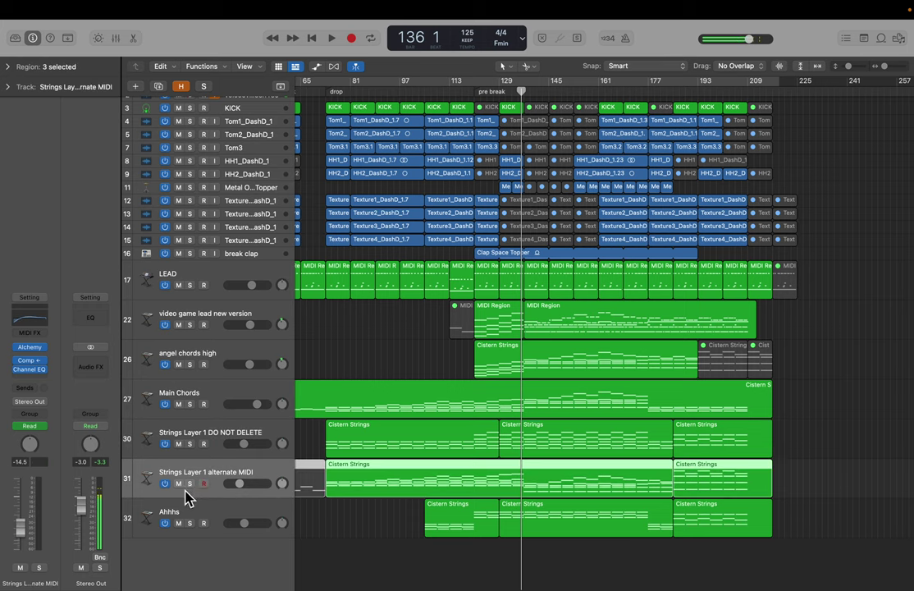
{"action": "left_click", "coordinate": [189, 484]}
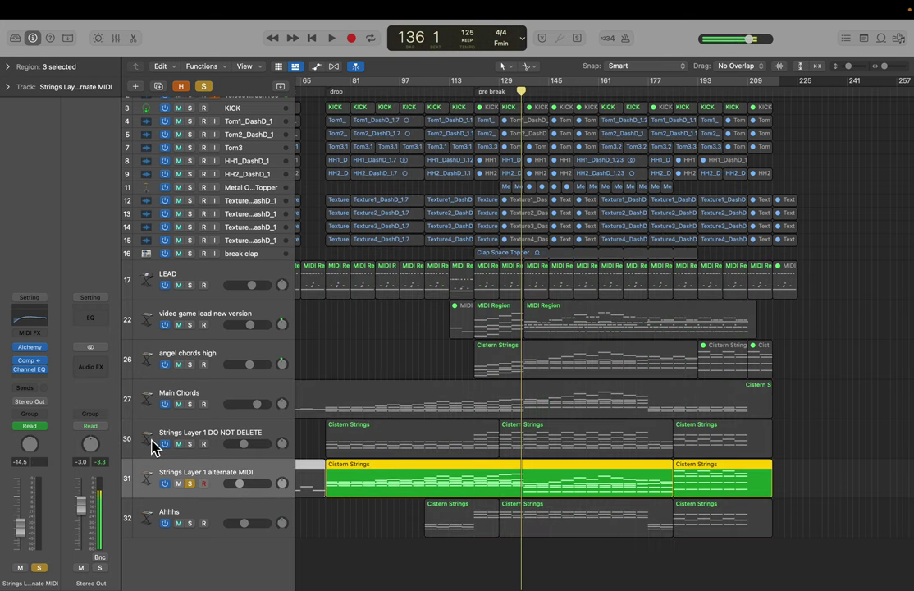
{"action": "left_click", "coordinate": [30, 346]}
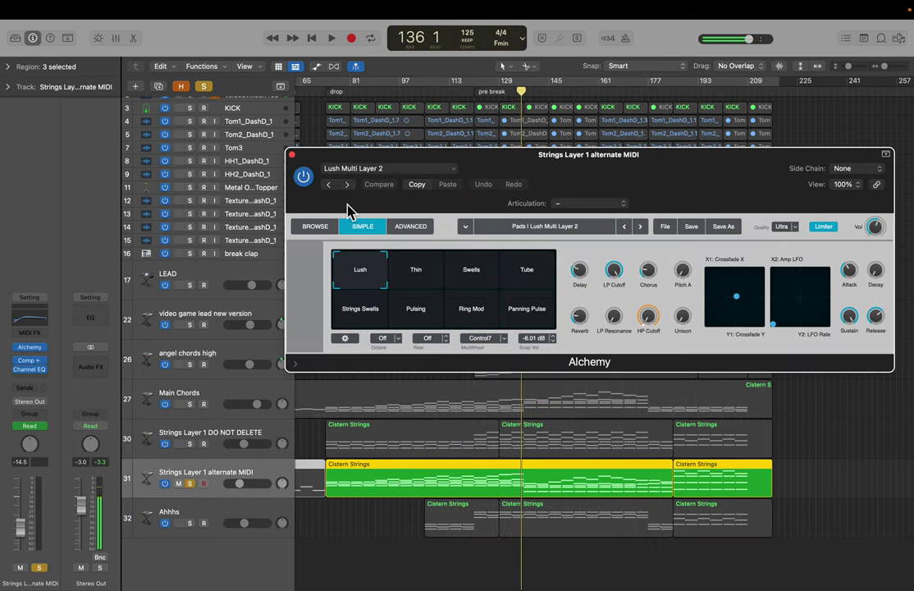
{"action": "left_click", "coordinate": [292, 155]}
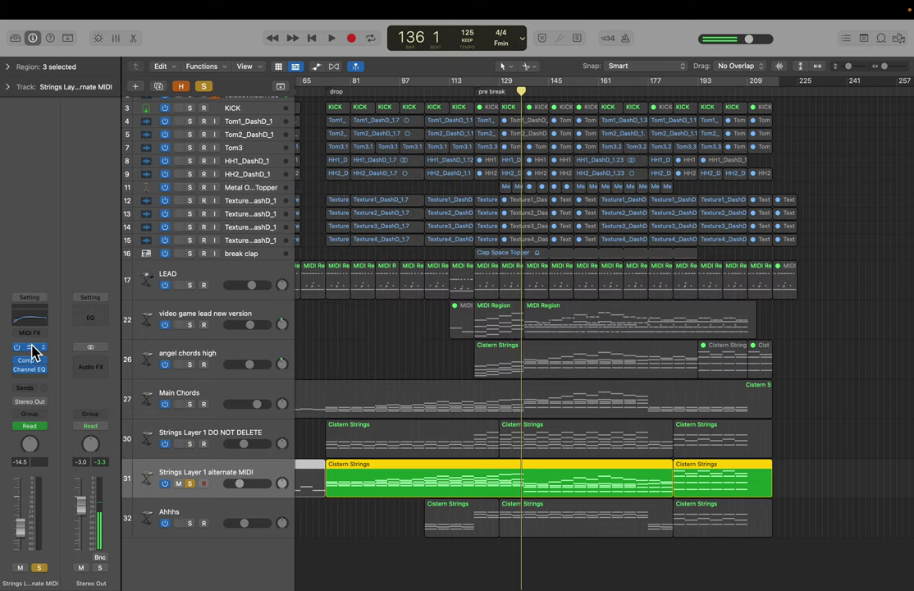
{"action": "left_click", "coordinate": [33, 370]}
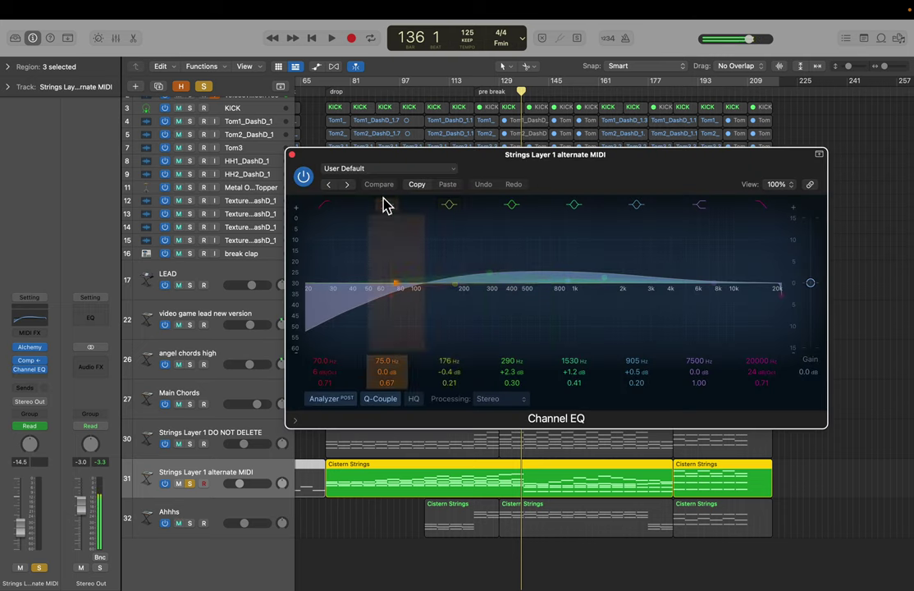
{"action": "left_click", "coordinate": [292, 155]}
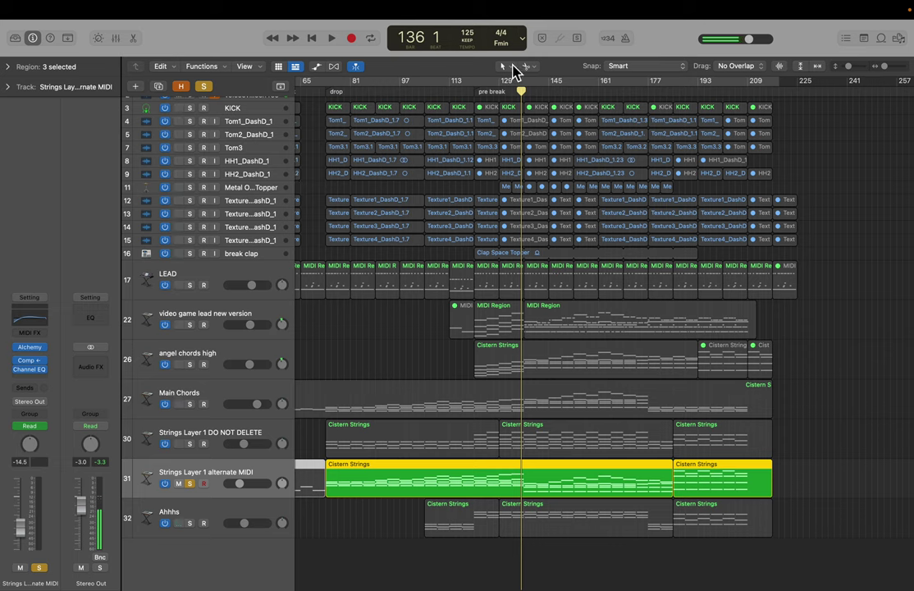
{"action": "left_click", "coordinate": [496, 93]}
{"action": "key", "text": "space"}
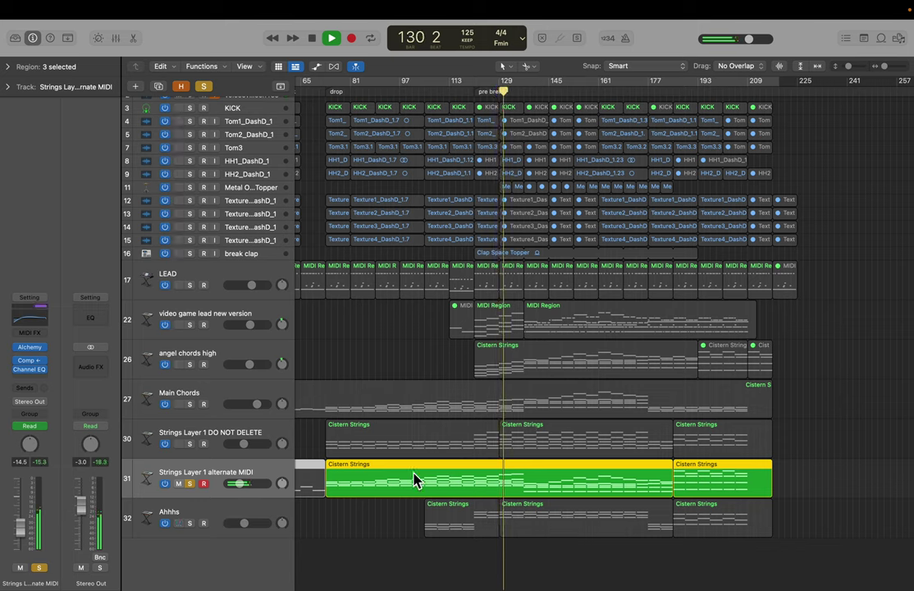
{"action": "left_click", "coordinate": [190, 443]}
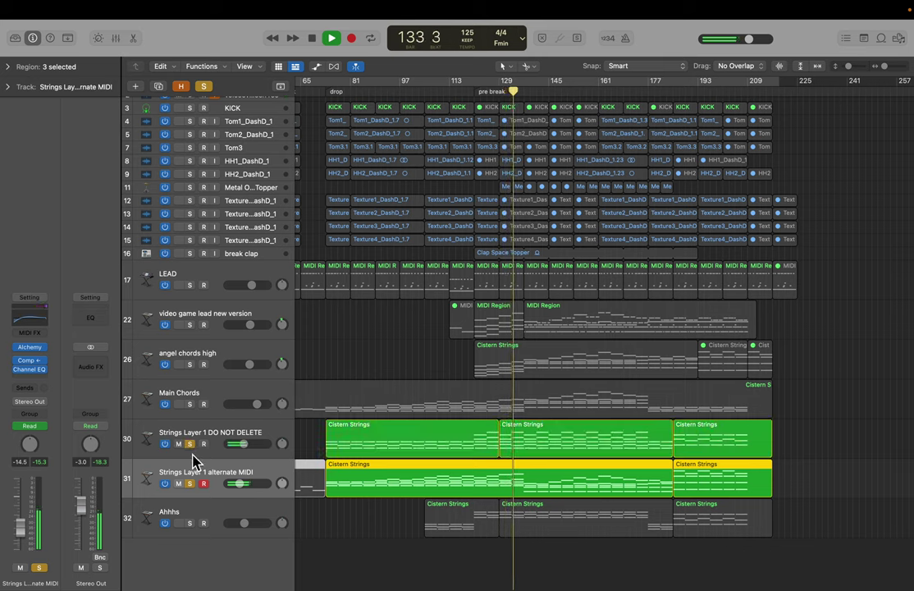
{"action": "left_click", "coordinate": [190, 444]}
{"action": "key", "text": "space"}
{"action": "left_click", "coordinate": [191, 483]}
{"action": "left_click", "coordinate": [191, 483]}
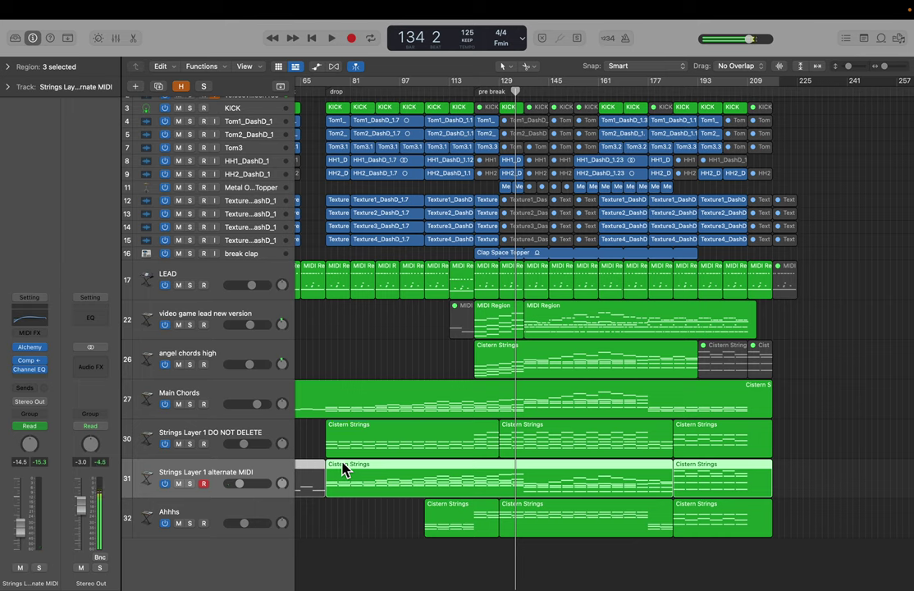
Solo the Ahhhs track, check its Alchemy instrument, and play it alone from bar 128
{"action": "left_click", "coordinate": [212, 516]}
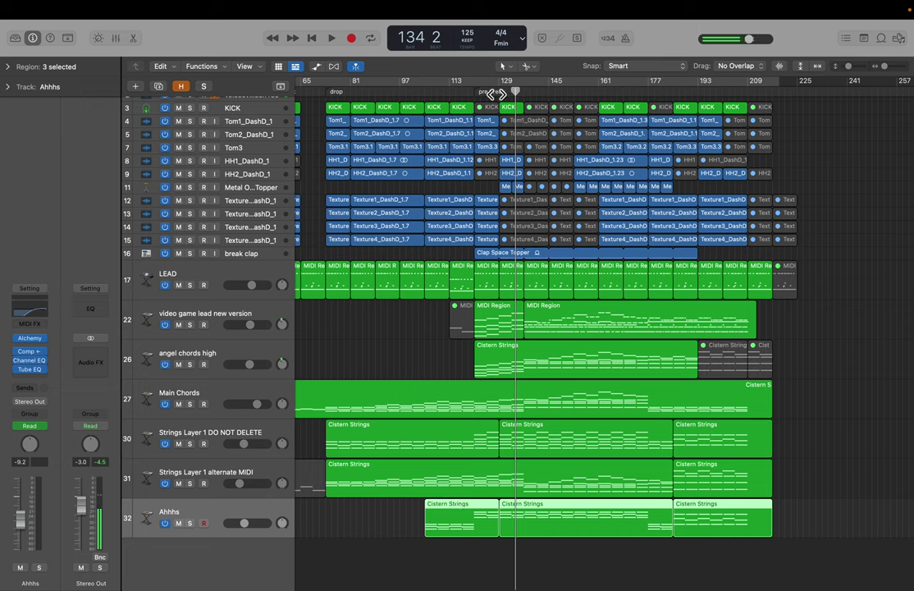
{"action": "left_click", "coordinate": [499, 91]}
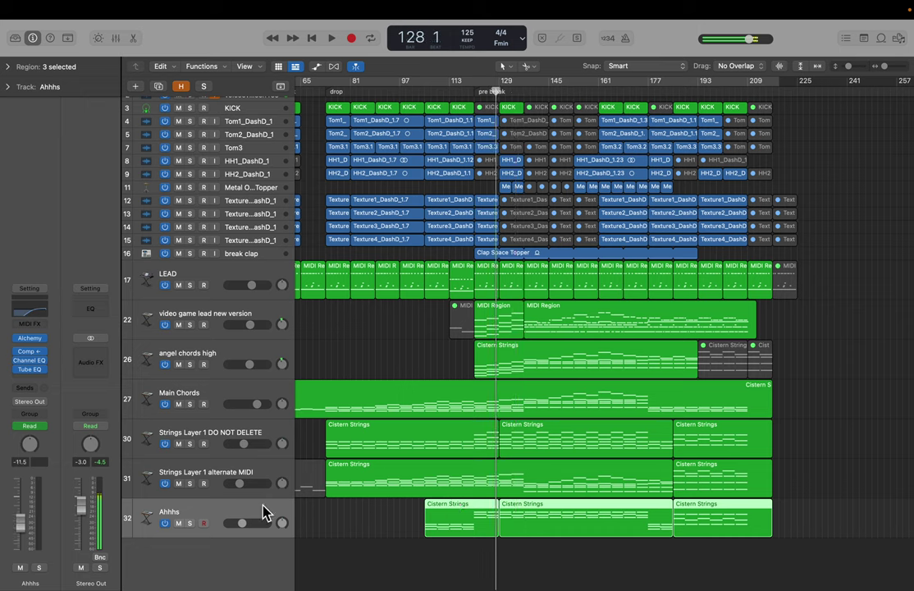
{"action": "left_click", "coordinate": [190, 522]}
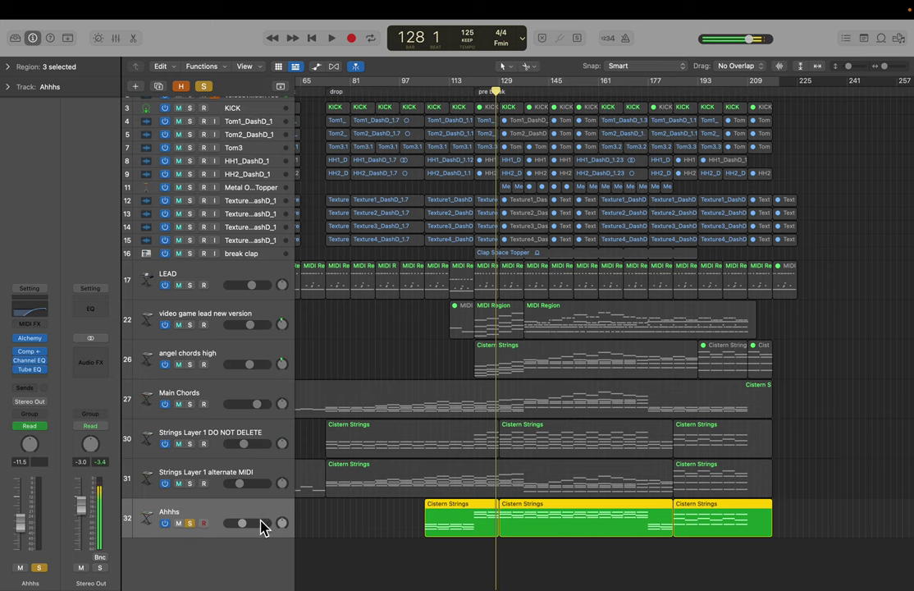
{"action": "left_click", "coordinate": [29, 337]}
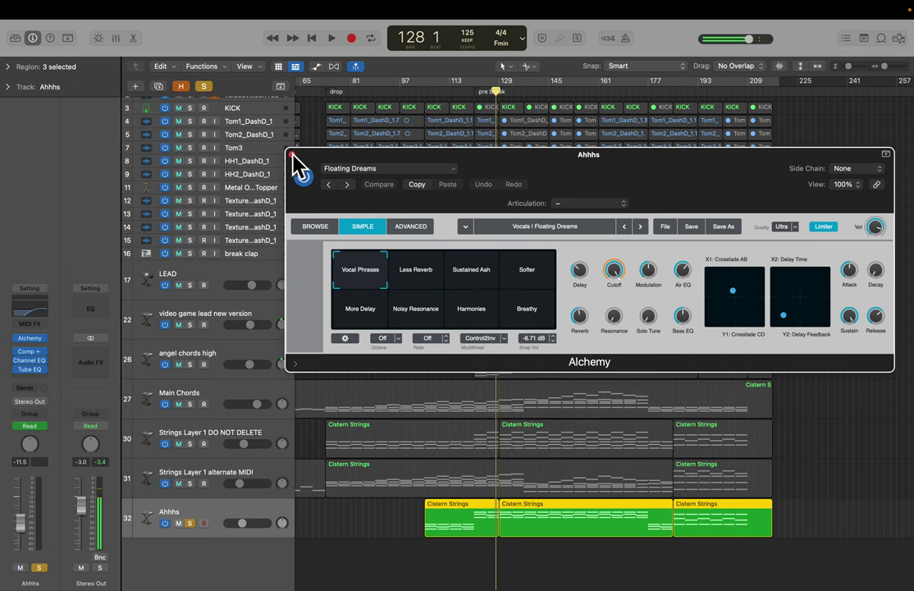
{"action": "left_click", "coordinate": [292, 156]}
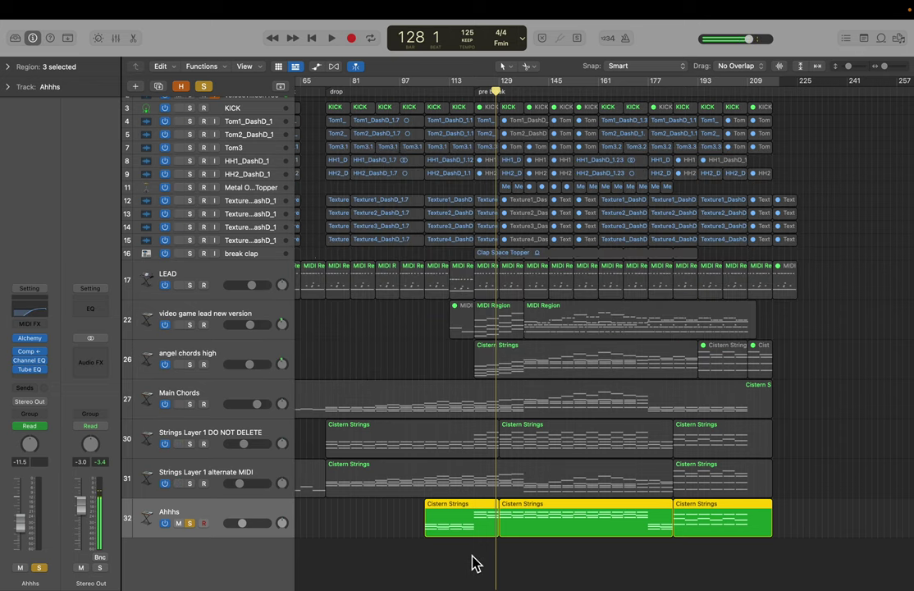
{"action": "key", "text": "space"}
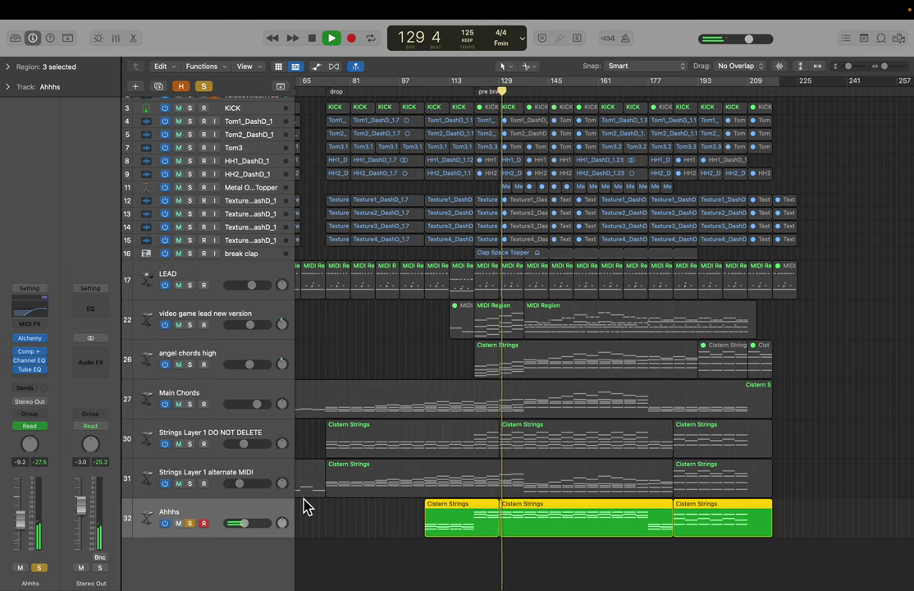
{"action": "key", "text": "space"}
Unsolo Ahhhs, compare track levels in the Mixer, and set the Ahhhs volume to -8.8 dB
{"action": "left_click", "coordinate": [190, 523]}
{"action": "key", "text": "x"}
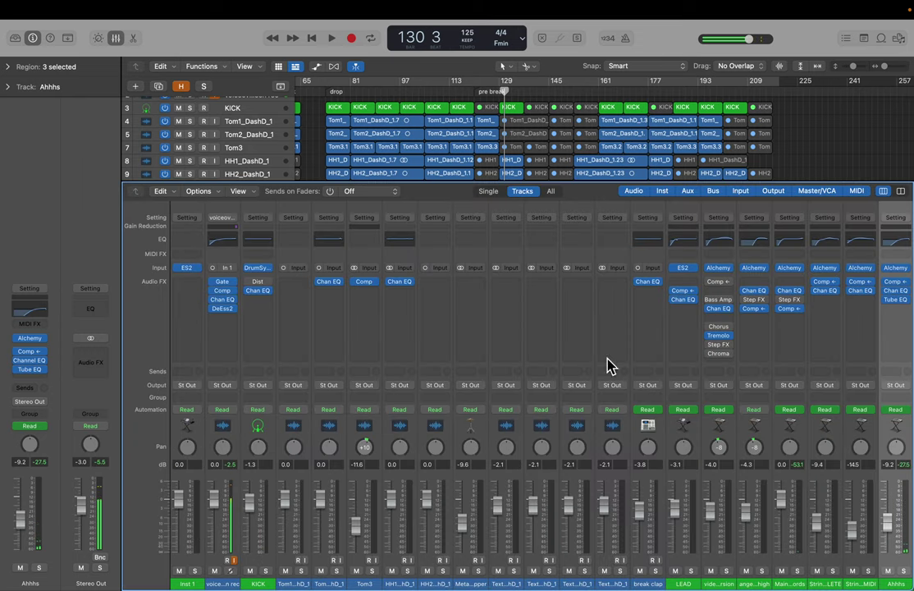
{"action": "scroll", "coordinate": [648, 349], "scroll_direction": "left", "scroll_amount": 1}
{"action": "left_click", "coordinate": [654, 335]}
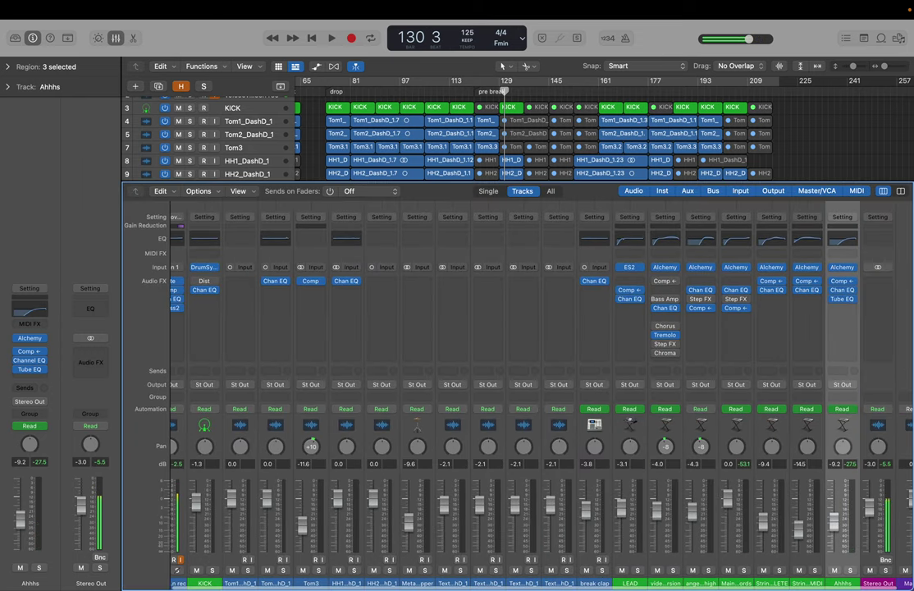
{"action": "key", "text": "x"}
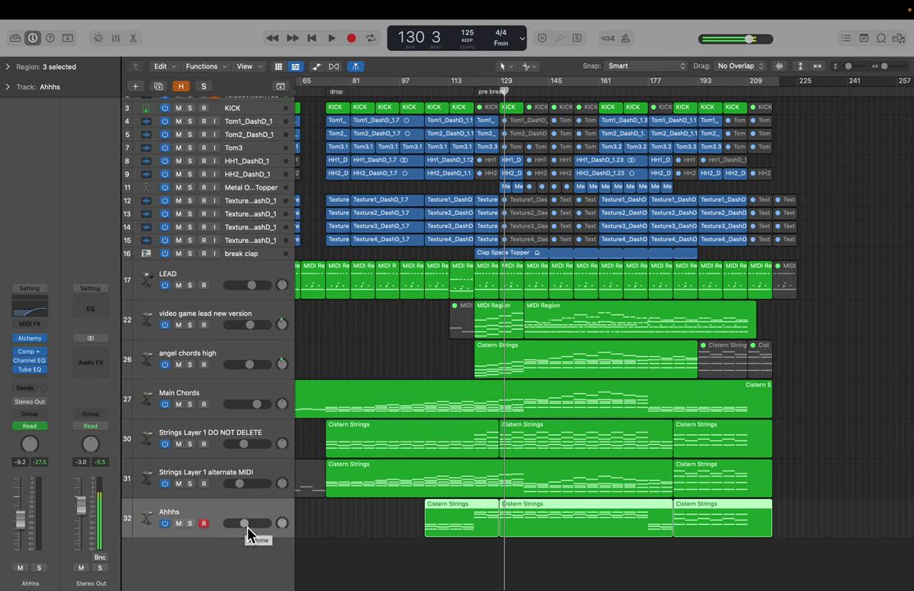
{"action": "mouse_move", "coordinate": [245, 529]}
{"action": "left_mouse_down"}
{"action": "mouse_move", "coordinate": [228, 529]}
{"action": "mouse_move", "coordinate": [266, 523]}
{"action": "mouse_move", "coordinate": [244, 523]}
{"action": "left_mouse_up"}
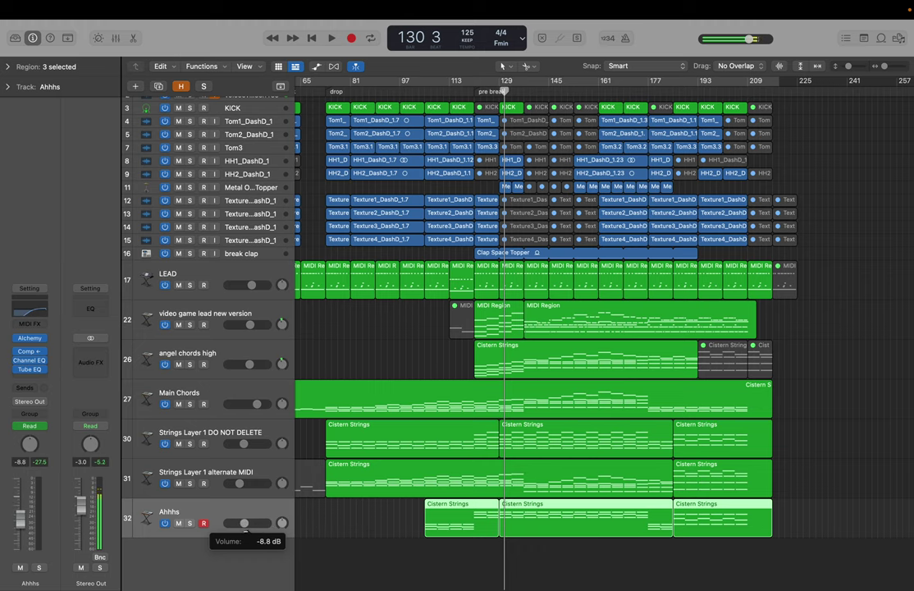
{"action": "key", "text": "super+z"}
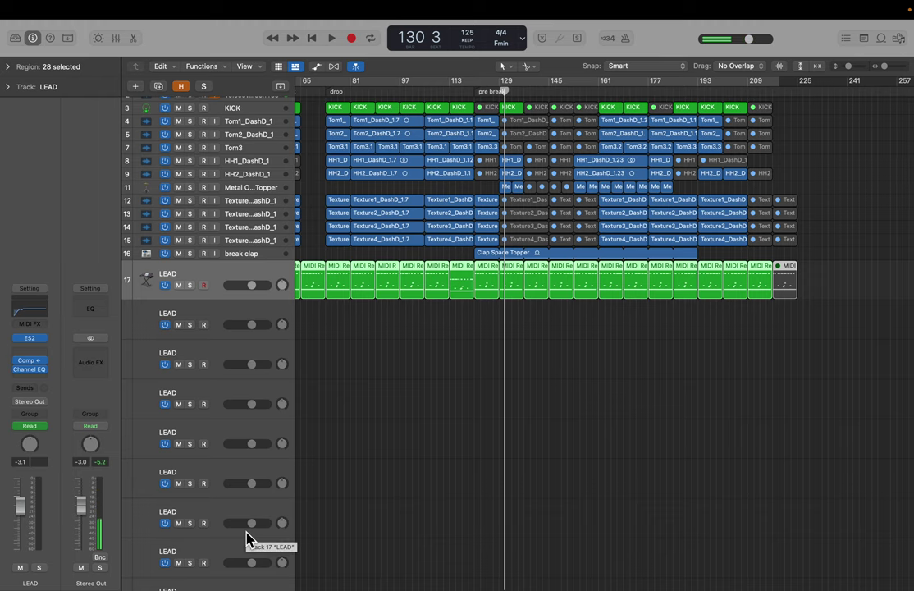
Show the named layer tracks under LEAD again, then solo and unsolo Main Chords to audition it
{"action": "key", "text": "super+shift+z"}
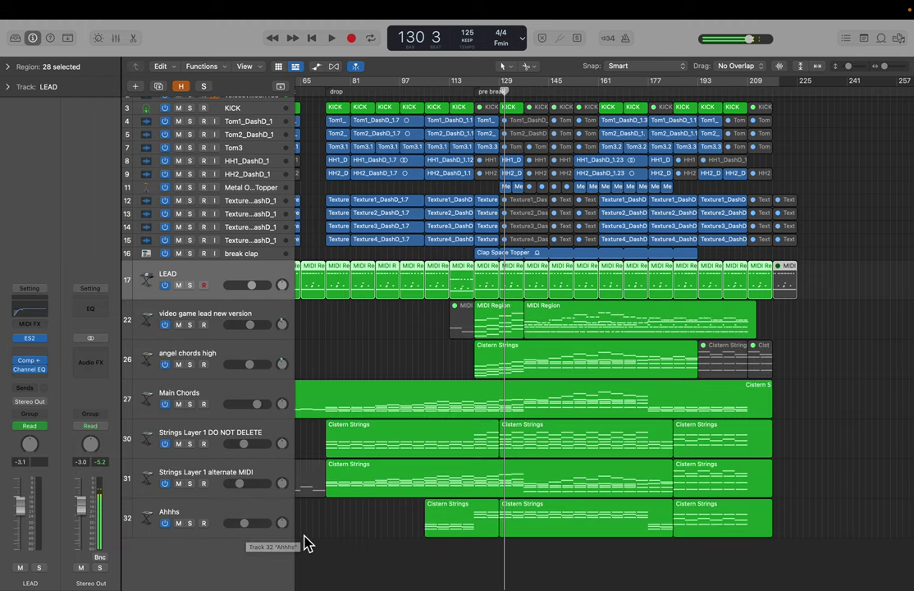
{"action": "left_click", "coordinate": [450, 364]}
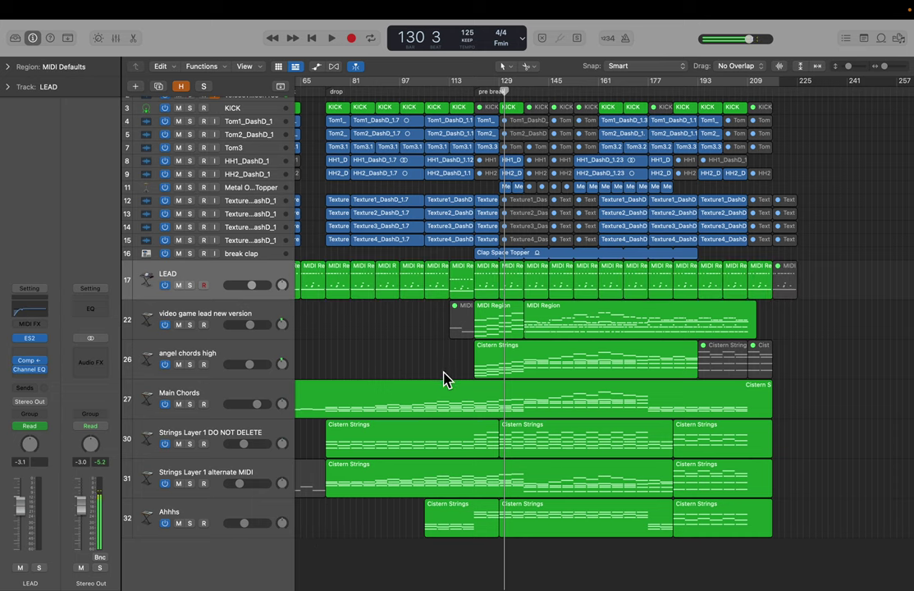
{"action": "left_click", "coordinate": [201, 395]}
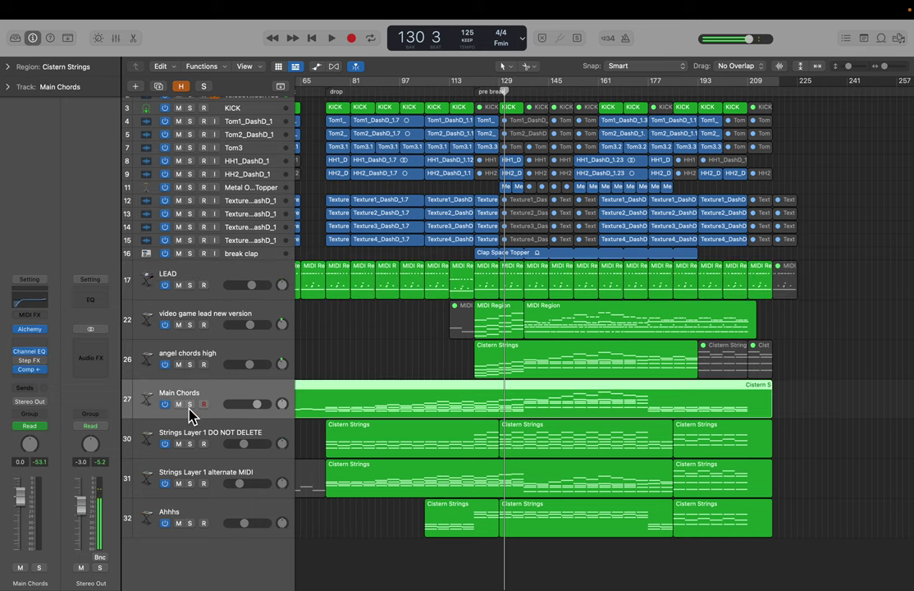
{"action": "left_click", "coordinate": [189, 404]}
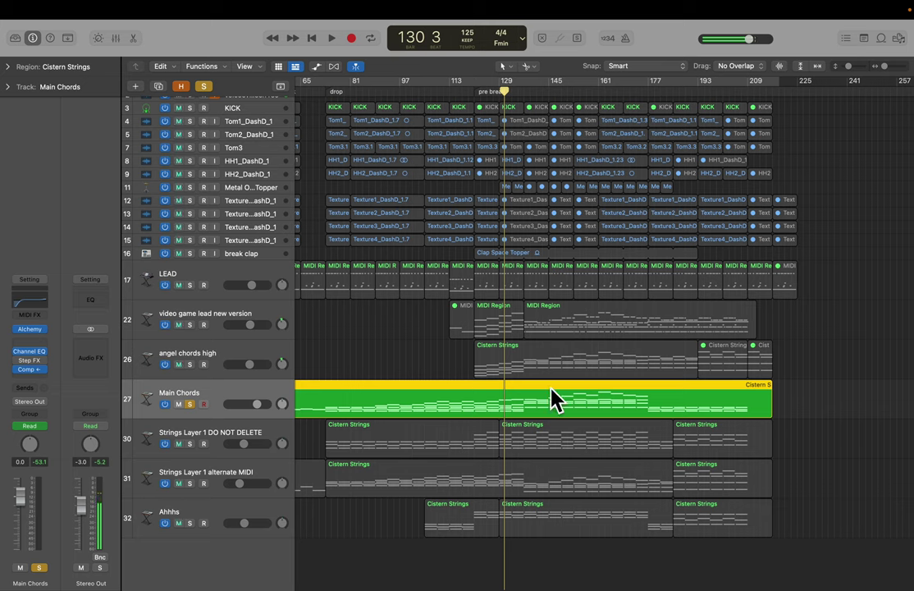
{"action": "left_click", "coordinate": [189, 404]}
Select the Strings Layer 1 DO NOT DELETE regions, then deselect them
{"action": "left_click", "coordinate": [195, 438]}
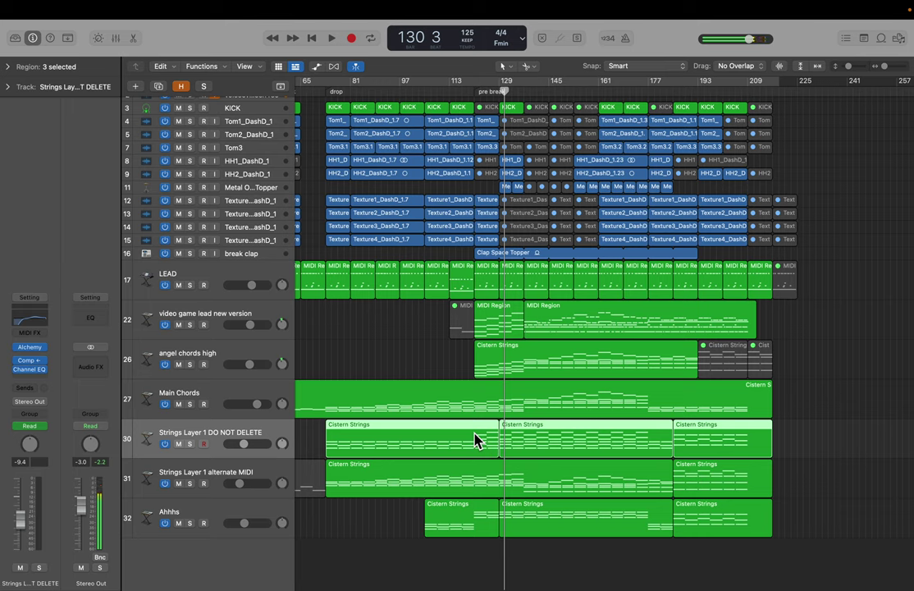
{"action": "left_click", "coordinate": [456, 359]}
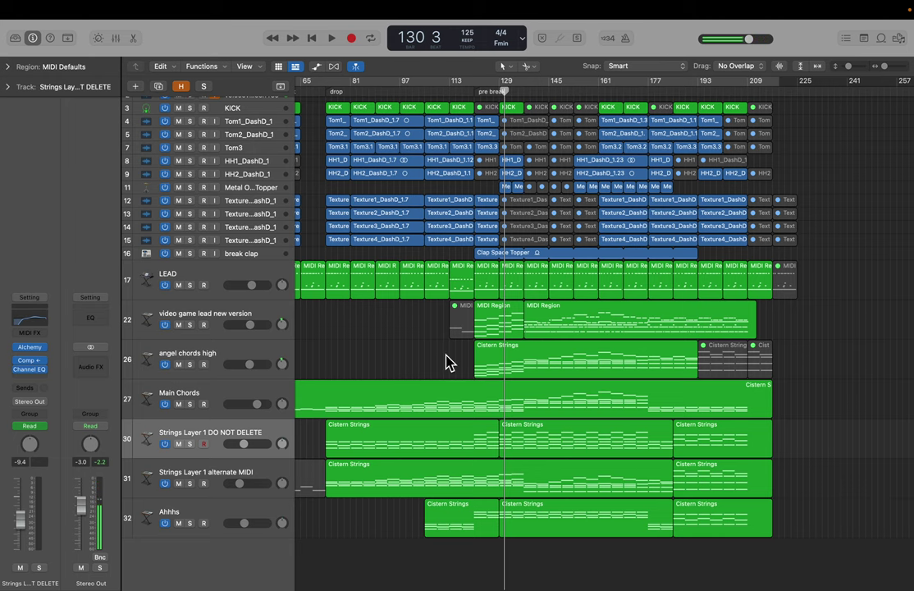
{"action": "scroll", "coordinate": [449, 363], "scroll_direction": "up", "scroll_amount": 1}
{"action": "scroll", "coordinate": [449, 362], "scroll_direction": "right", "scroll_amount": 1}
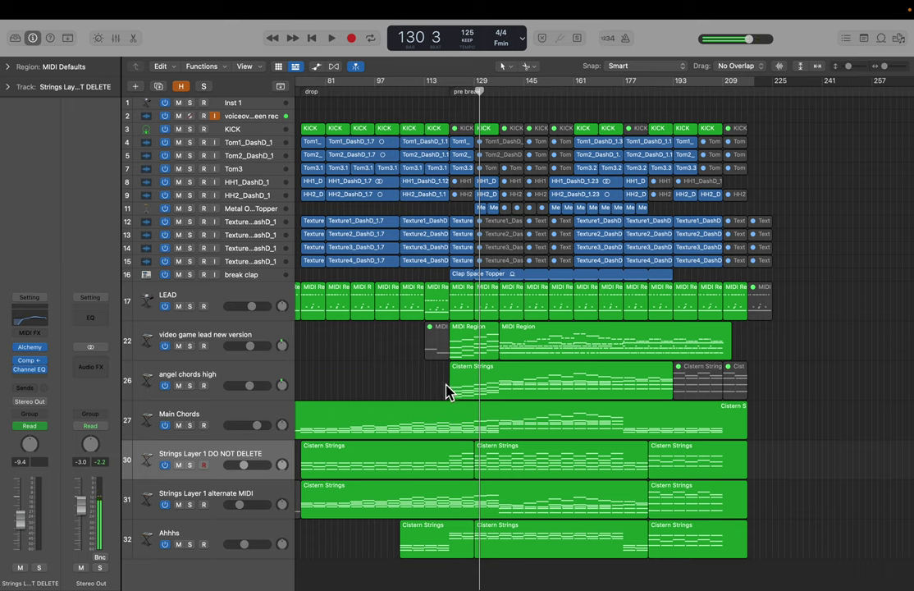
Inspect a LEAD region's notes in the Piano Roll, then select all regions from LEAD through Ahhhs
{"action": "left_click", "coordinate": [489, 311]}
{"action": "double_click", "coordinate": [490, 310]}
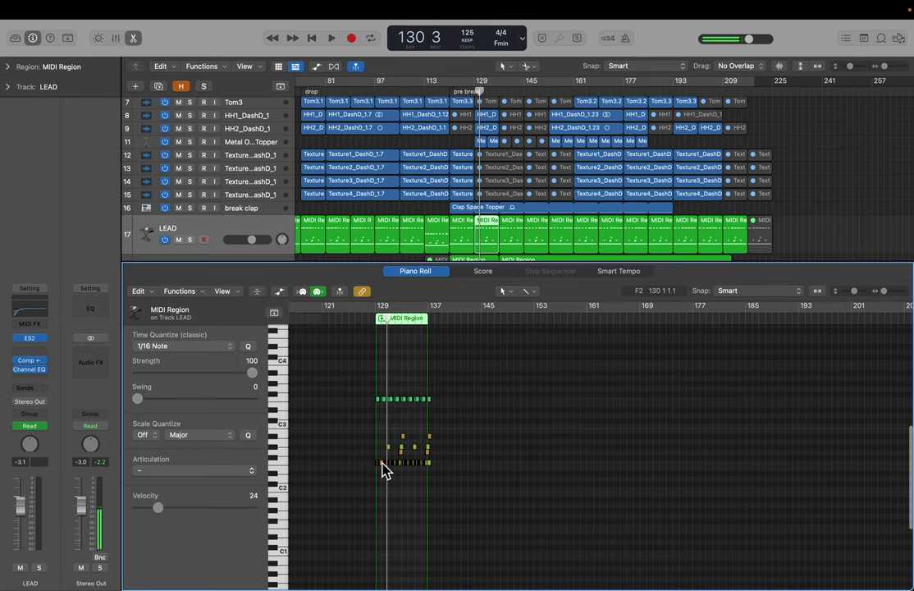
{"action": "key", "text": "z"}
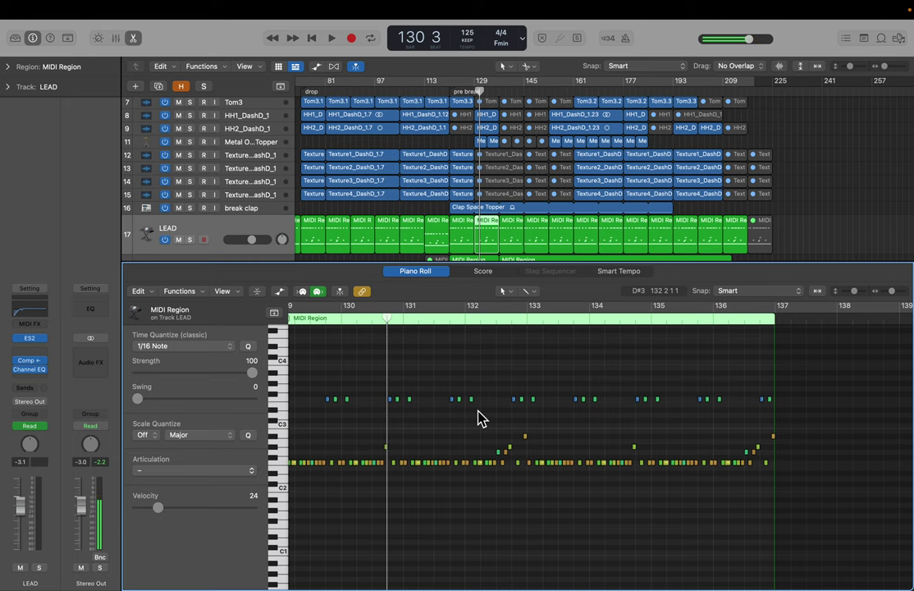
{"action": "key", "text": "p"}
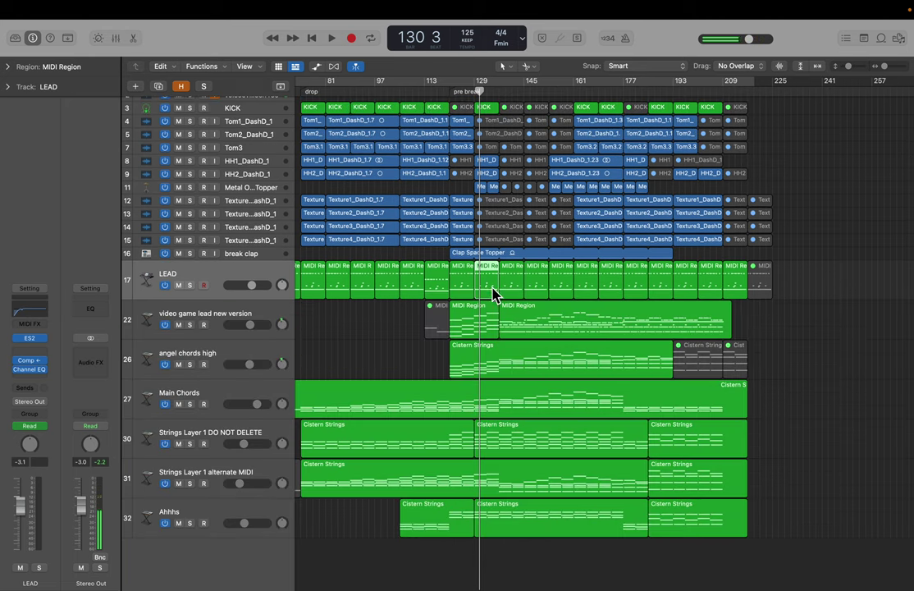
{"action": "key", "text": "p"}
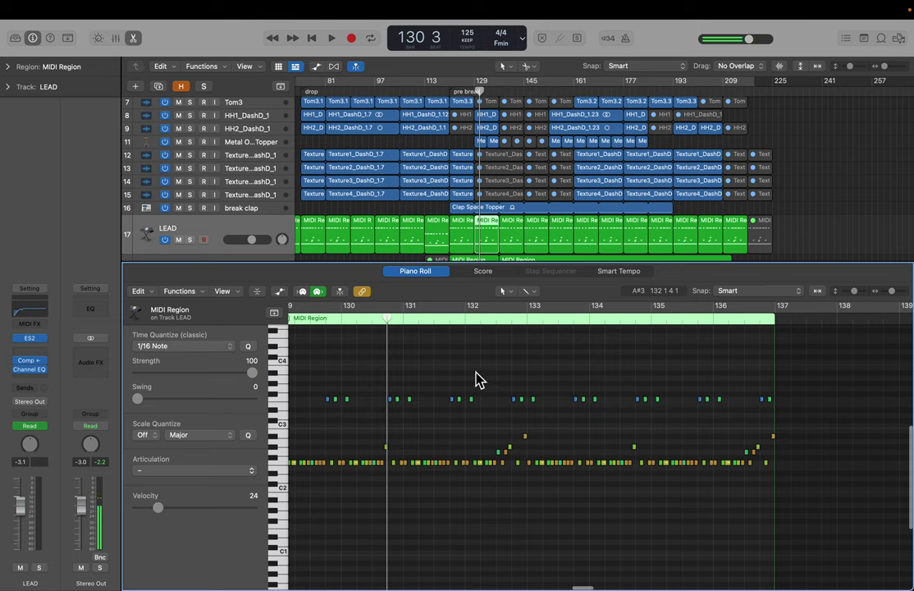
{"action": "key", "text": "p"}
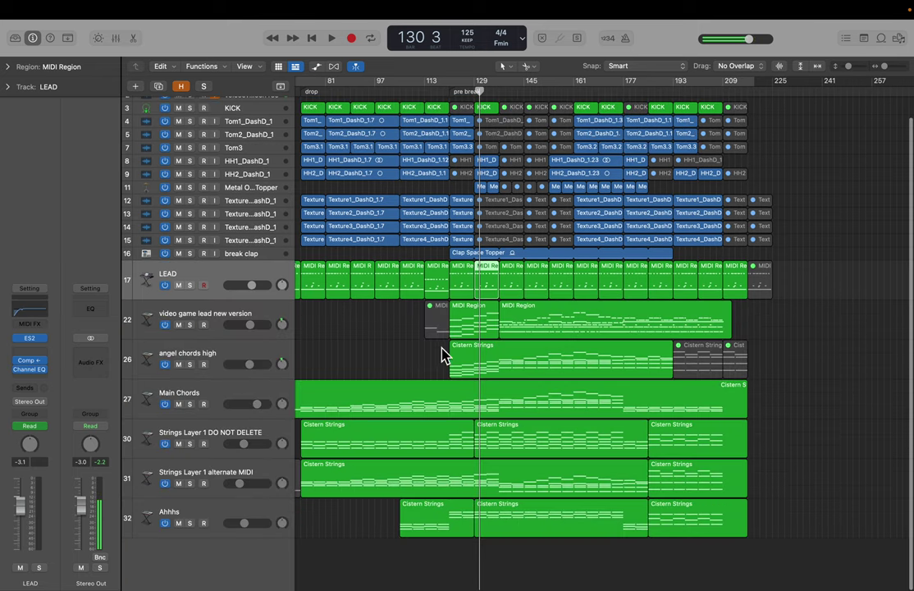
{"action": "left_click", "coordinate": [215, 520], "text": "shift"}
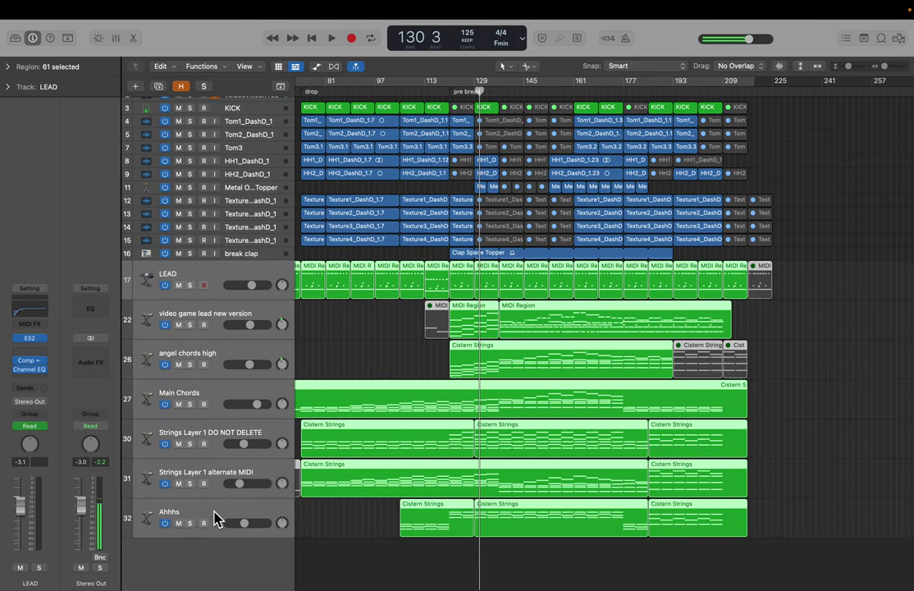
Play from bar 136 with LEAD and the layer tracks soloed, stop at bar 144, and clear all solos
{"action": "left_click", "coordinate": [495, 91]}
{"action": "key", "text": "space"}
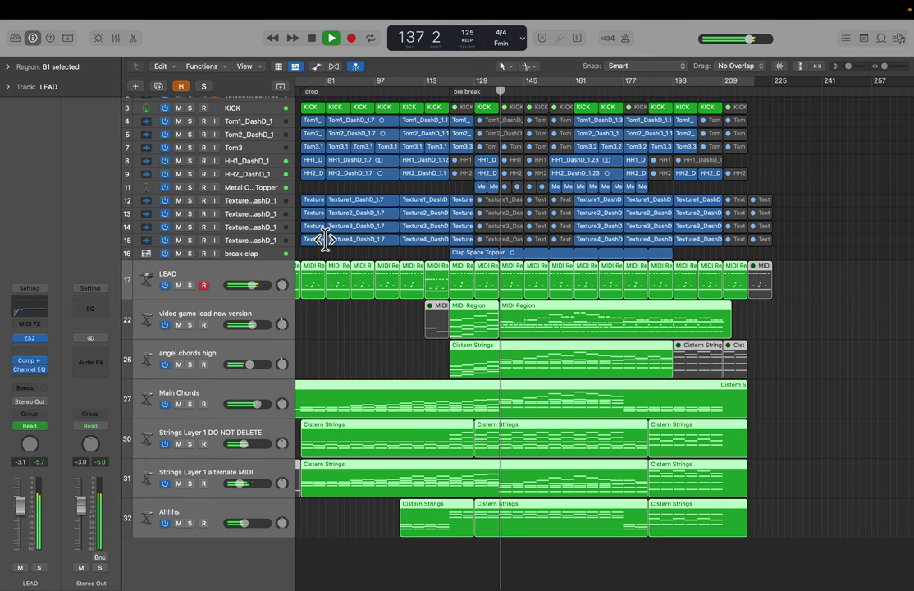
{"action": "left_click", "coordinate": [190, 285]}
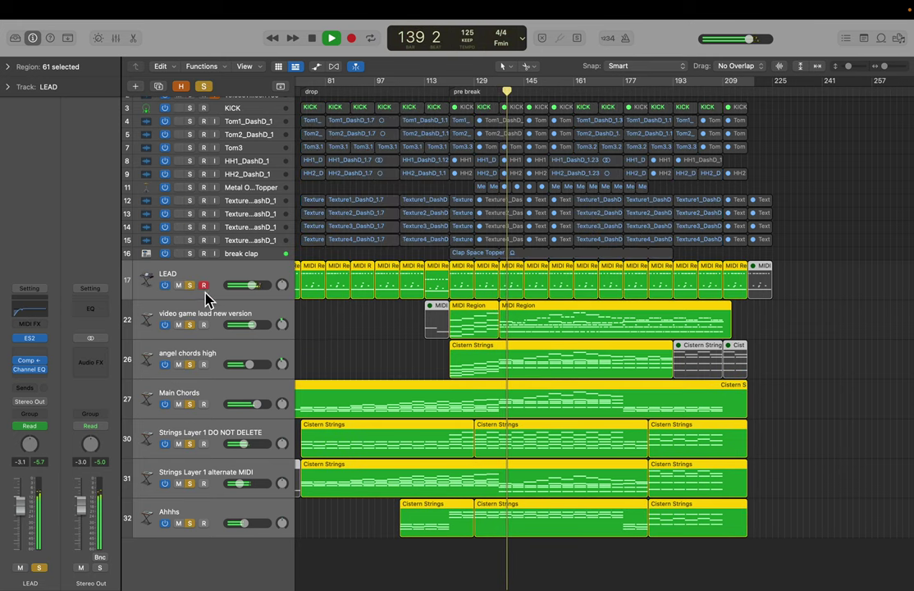
{"action": "left_click", "coordinate": [312, 326]}
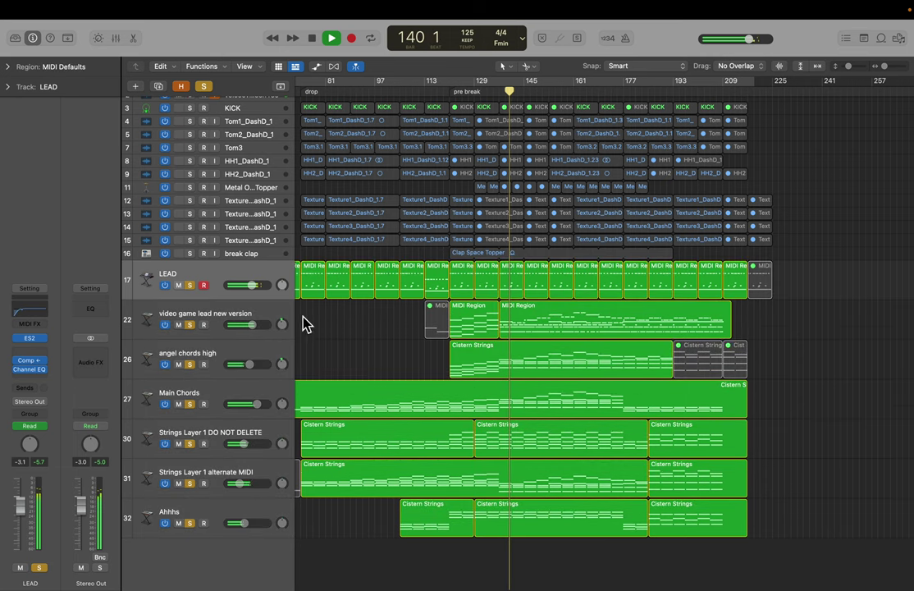
{"action": "left_click", "coordinate": [190, 286]}
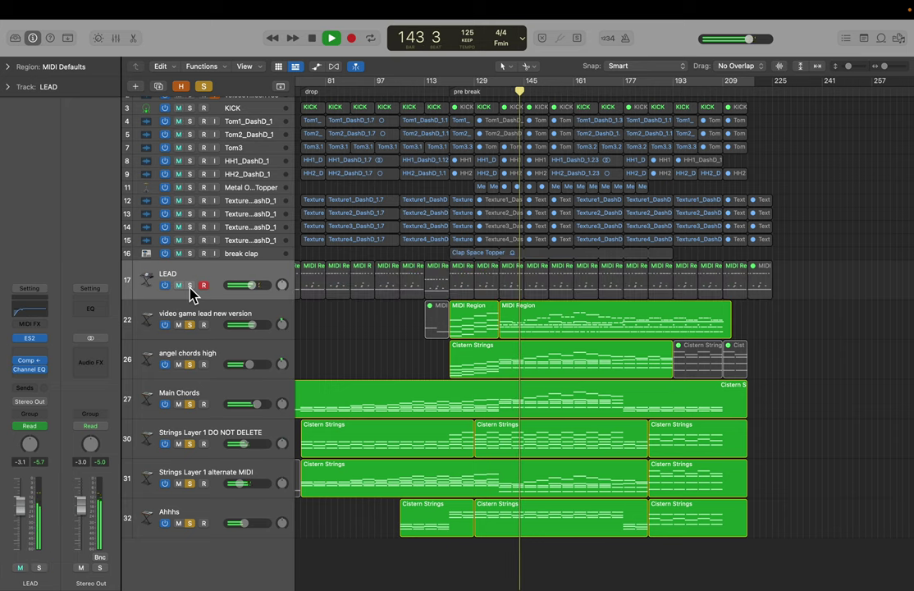
{"action": "key", "text": "space"}
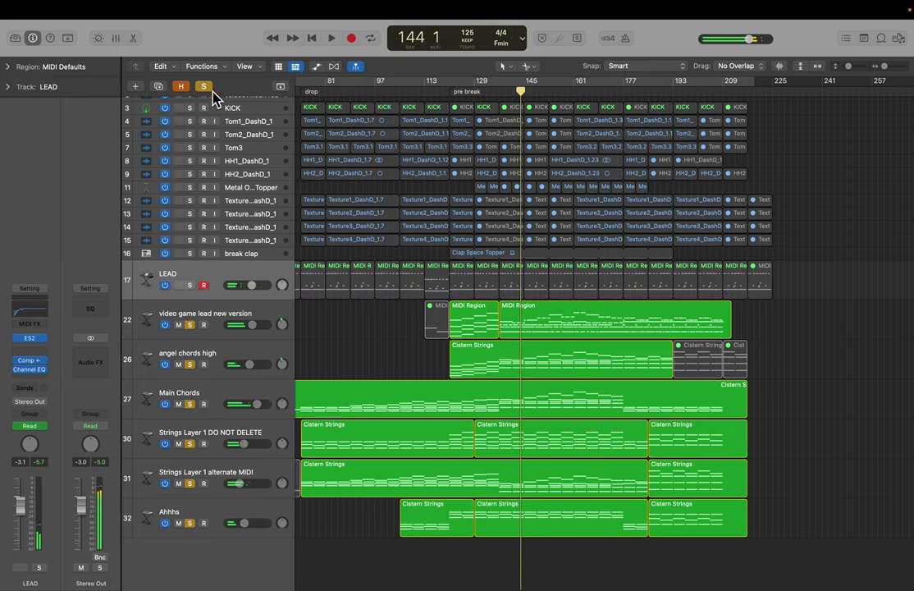
{"action": "left_click", "coordinate": [210, 88]}
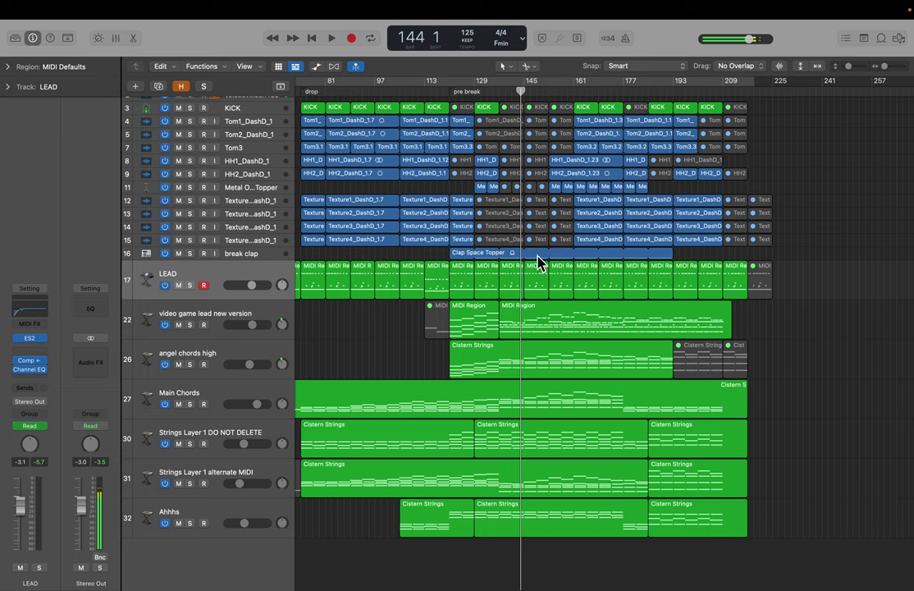
Move the playhead to bar 161, beat 1, and zoom the arrangement out slightly around it
{"action": "left_click_drag", "start_coordinate": [520, 91], "coordinate": [574, 93]}
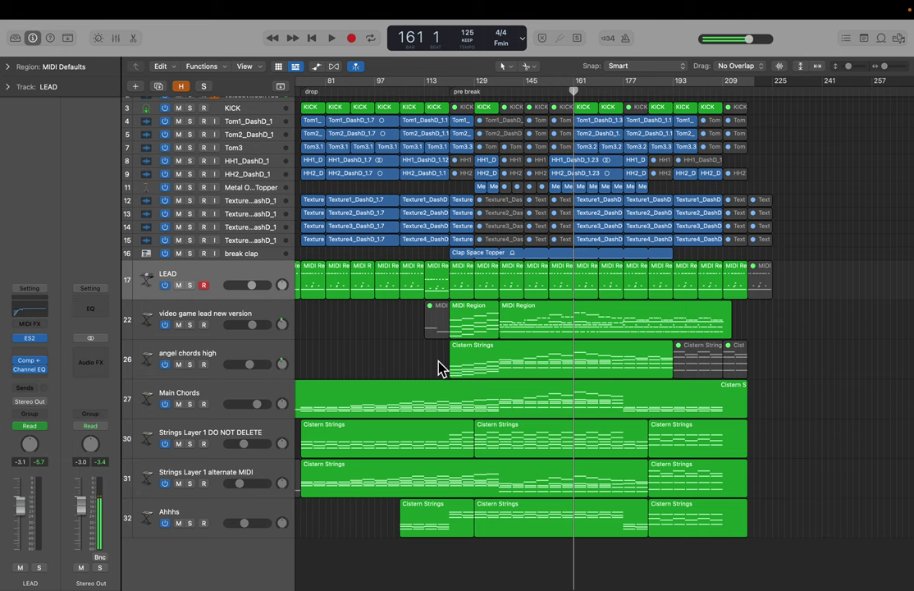
{"action": "scroll", "coordinate": [584, 331], "scroll_direction": "right", "scroll_amount": 2}
{"action": "scroll", "coordinate": [583, 330], "scroll_direction": "up", "scroll_amount": 1}
{"action": "scroll", "coordinate": [588, 318], "scroll_direction": "left", "scroll_amount": 2}
{"action": "scroll", "coordinate": [587, 318], "scroll_direction": "up", "scroll_amount": 1}
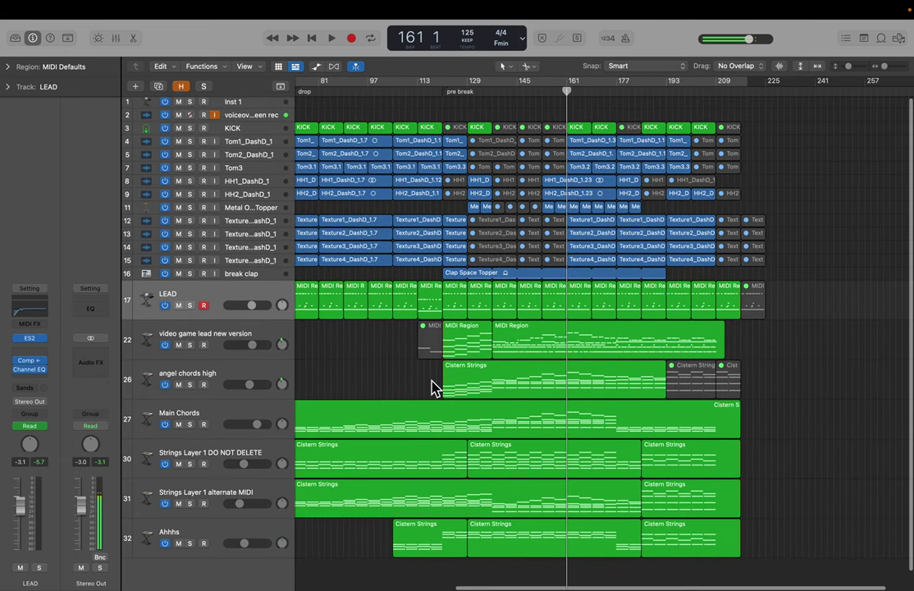
{"action": "key", "text": "super+Left"}
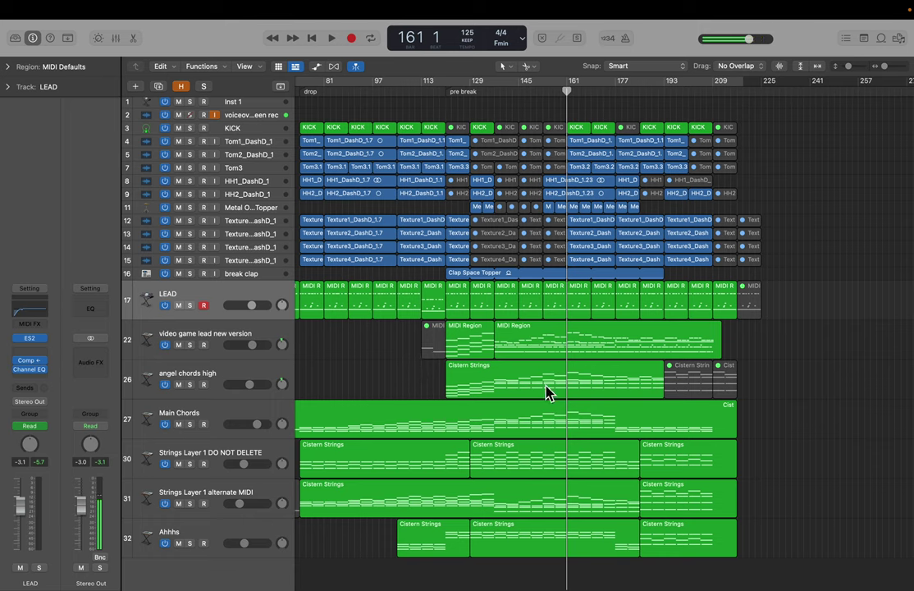
{"action": "scroll", "coordinate": [550, 482], "scroll_direction": "down", "scroll_amount": 1}
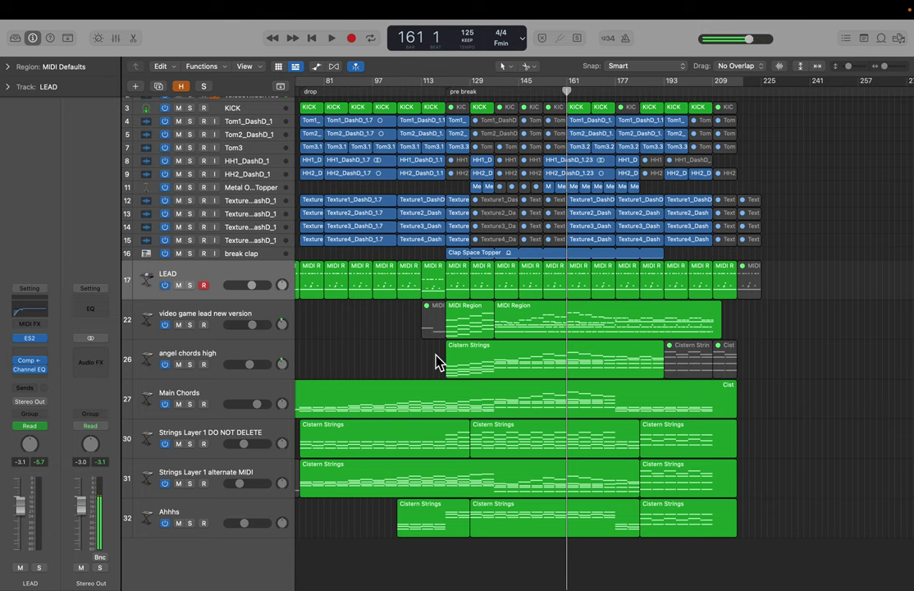
{"action": "scroll", "coordinate": [418, 357], "scroll_direction": "left", "scroll_amount": 3}
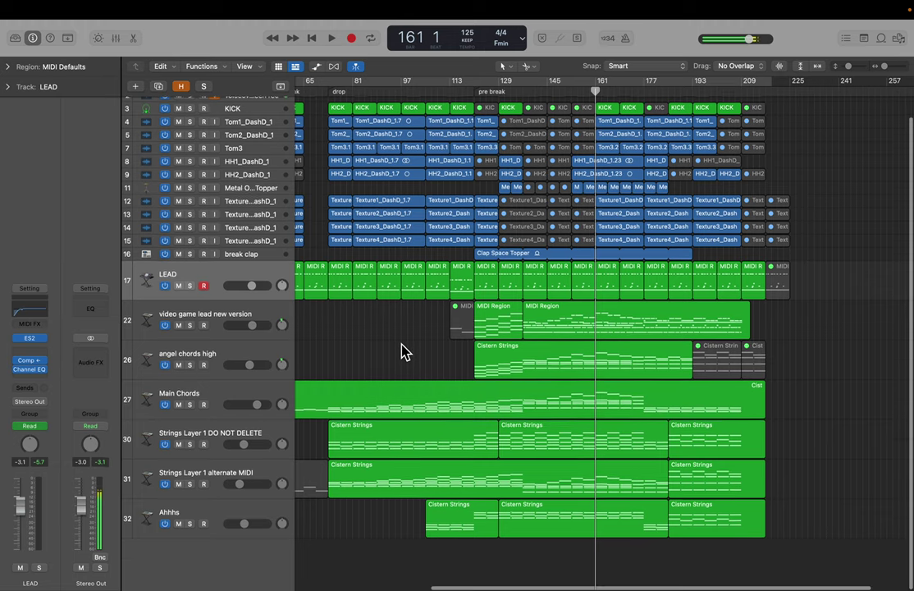
{"action": "scroll", "coordinate": [400, 351], "scroll_direction": "up", "scroll_amount": 2}
{"action": "scroll", "coordinate": [401, 350], "scroll_direction": "left", "scroll_amount": 1}
{"action": "scroll", "coordinate": [402, 349], "scroll_direction": "left", "scroll_amount": 3}
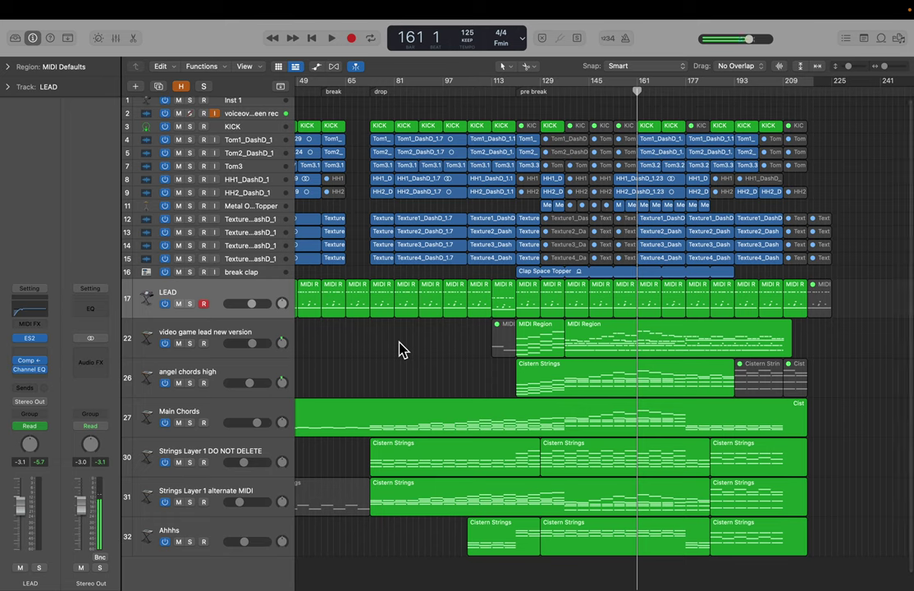